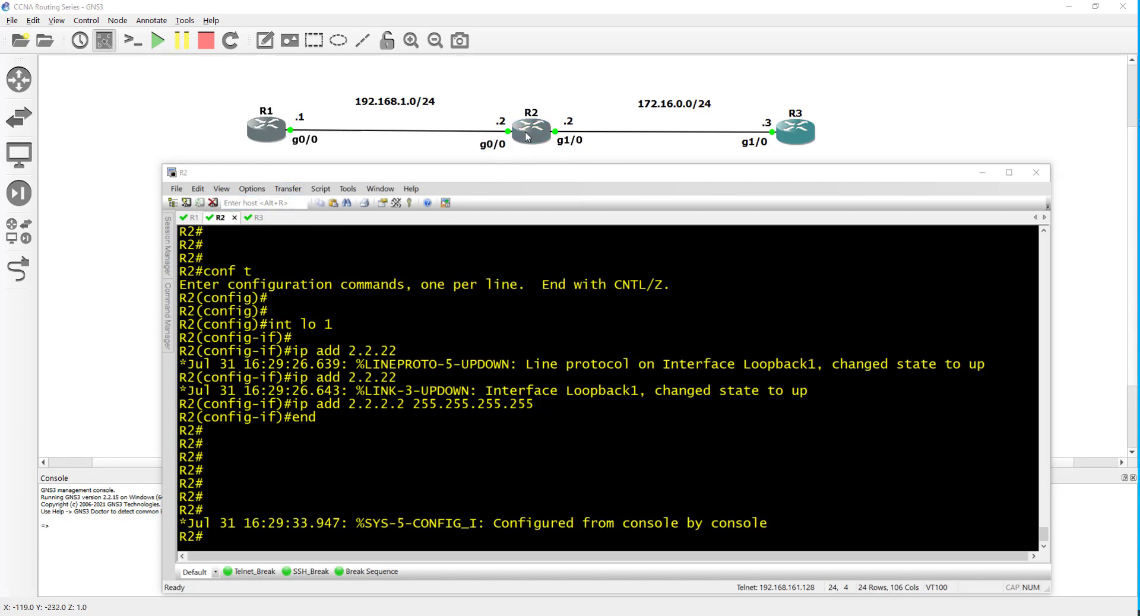
Step: Confirm R2's prompt after adding Loopback1 2.2.2.2/32, then switch to R1's console
click(384, 352)
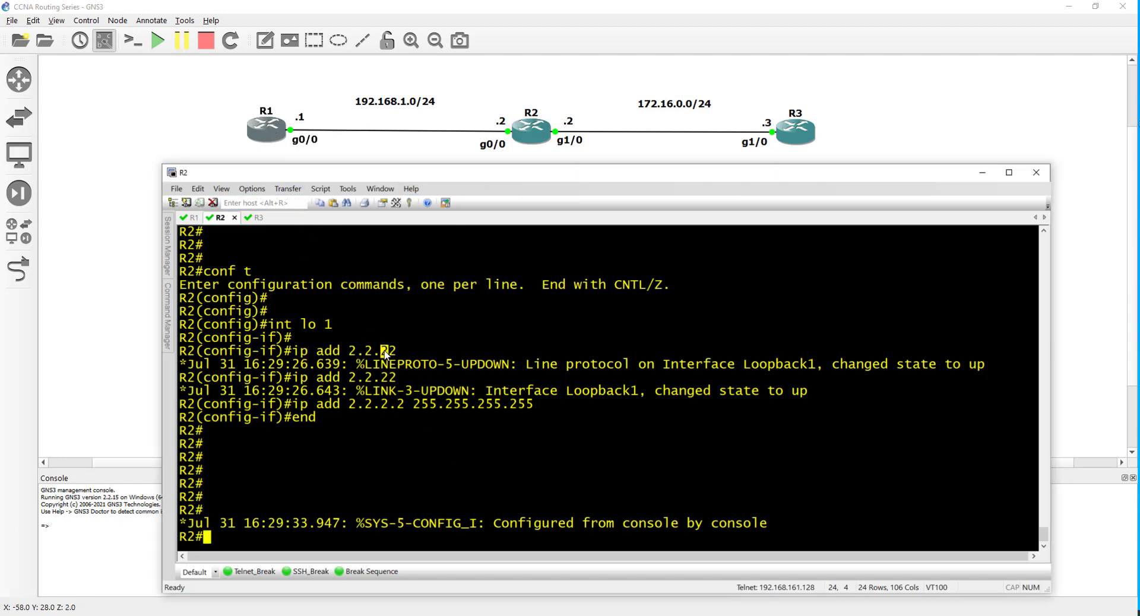
key(Return)
key(Return)
key(Return)
key(Return)
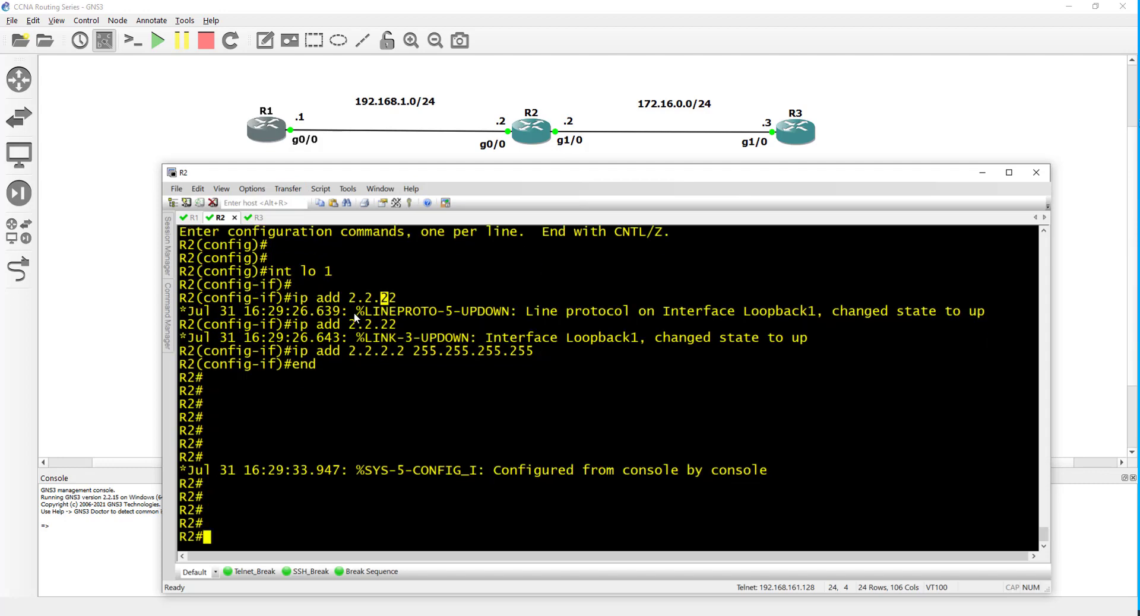
key(alt+1)
Step: Run show ip int brief on R1, picking out GigabitEthernet0/0 and Loopback1 at 1.1.1.1
key(Return)
key(Return)
key(Return)
key(Return)
key(Return)
key(Return)
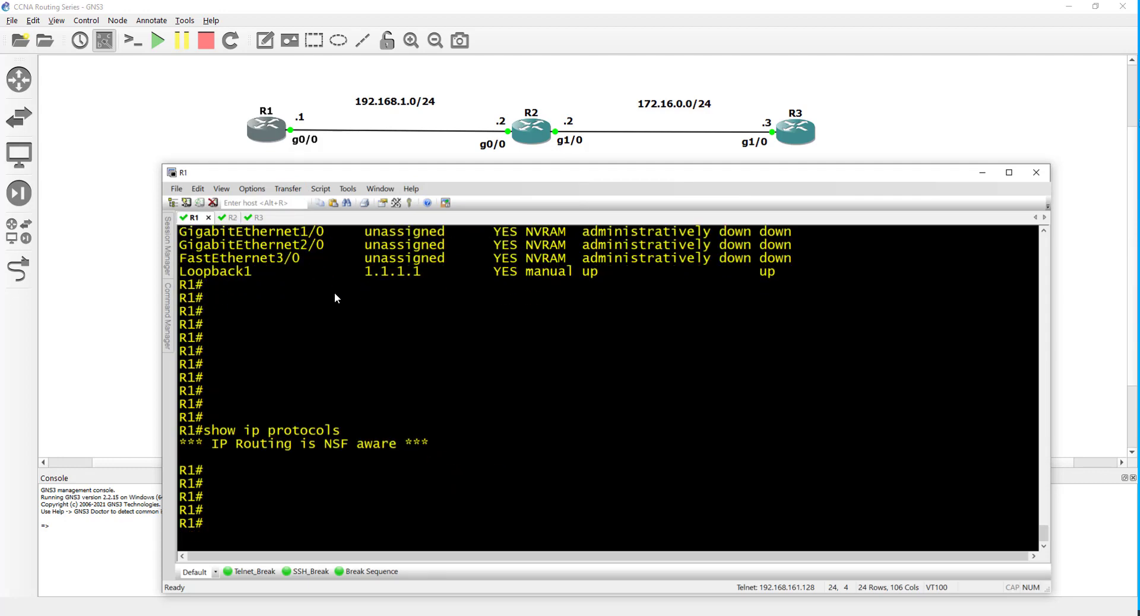
text(show i)
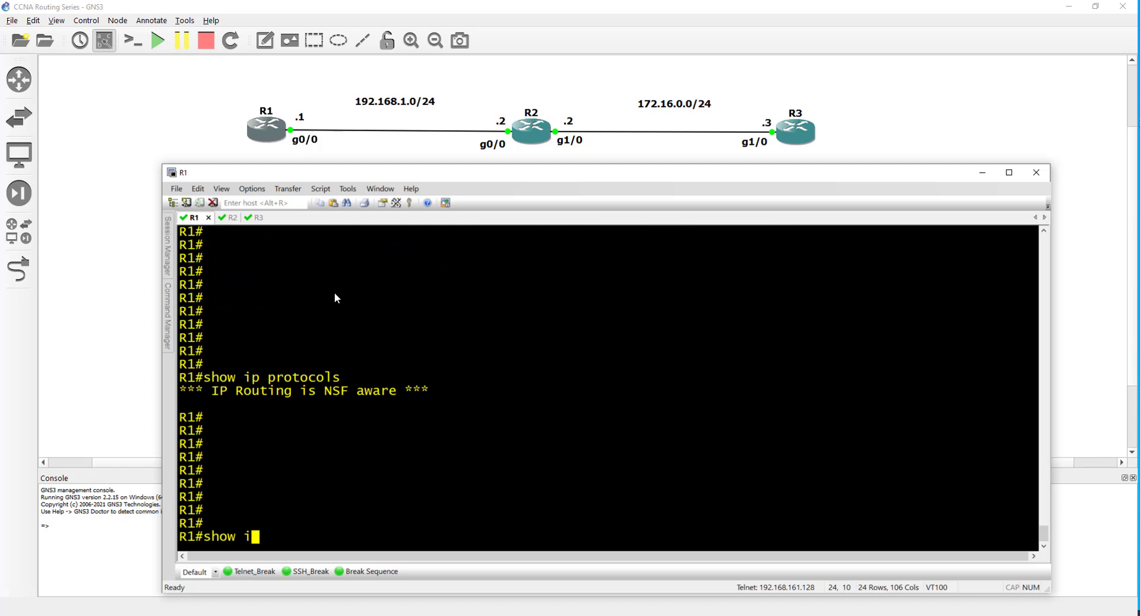
text(p int brie)
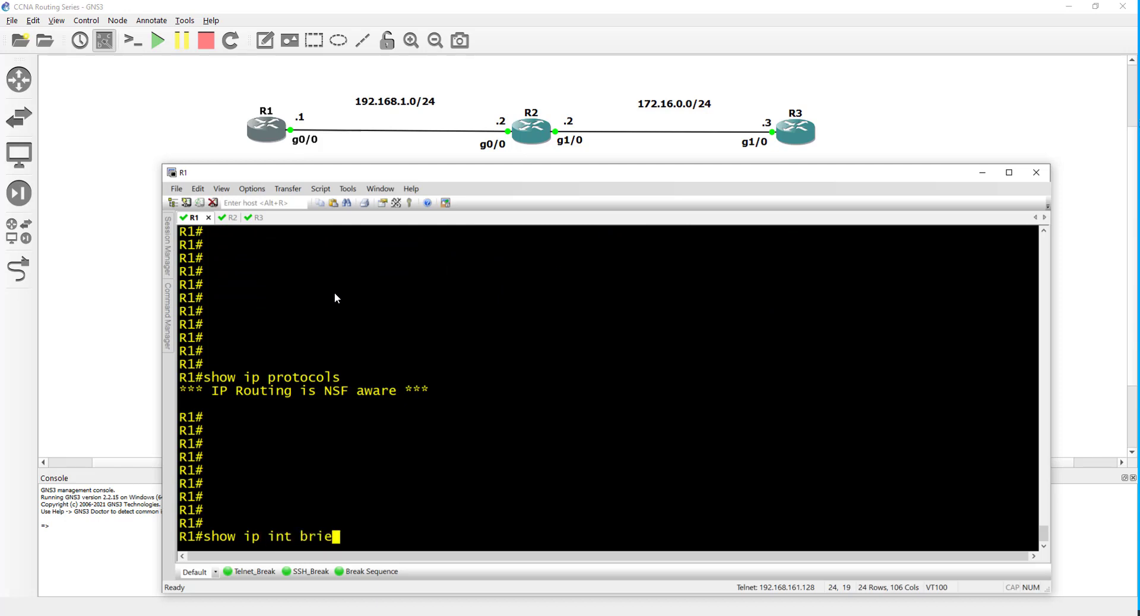
text(f)
key(Return)
key(Return)
key(Return)
key(Return)
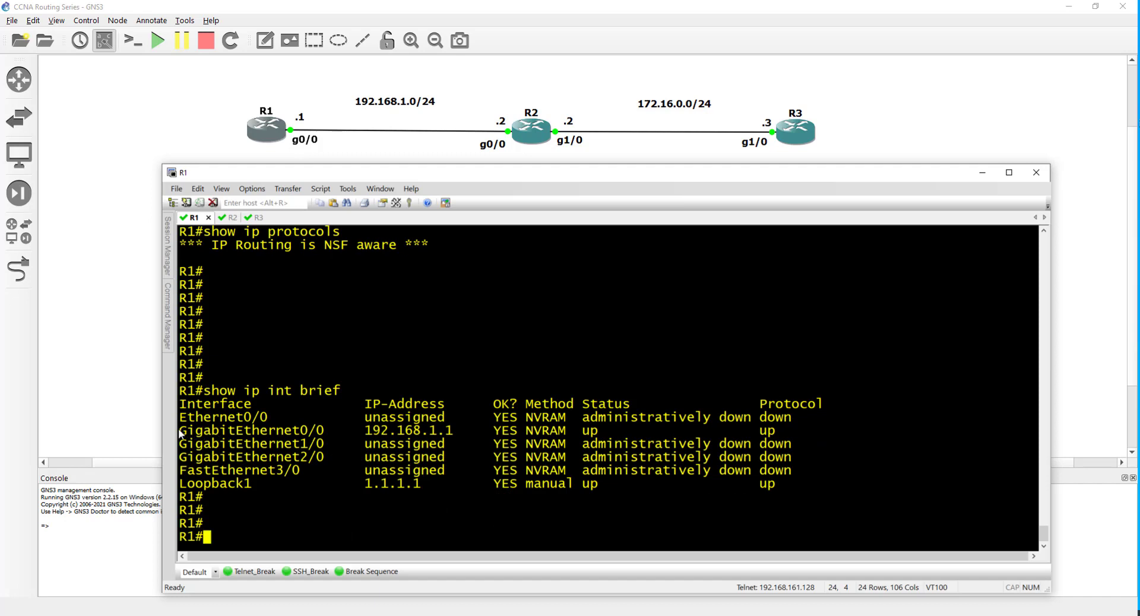
drag(179, 430, 598, 432)
drag(179, 484, 476, 488)
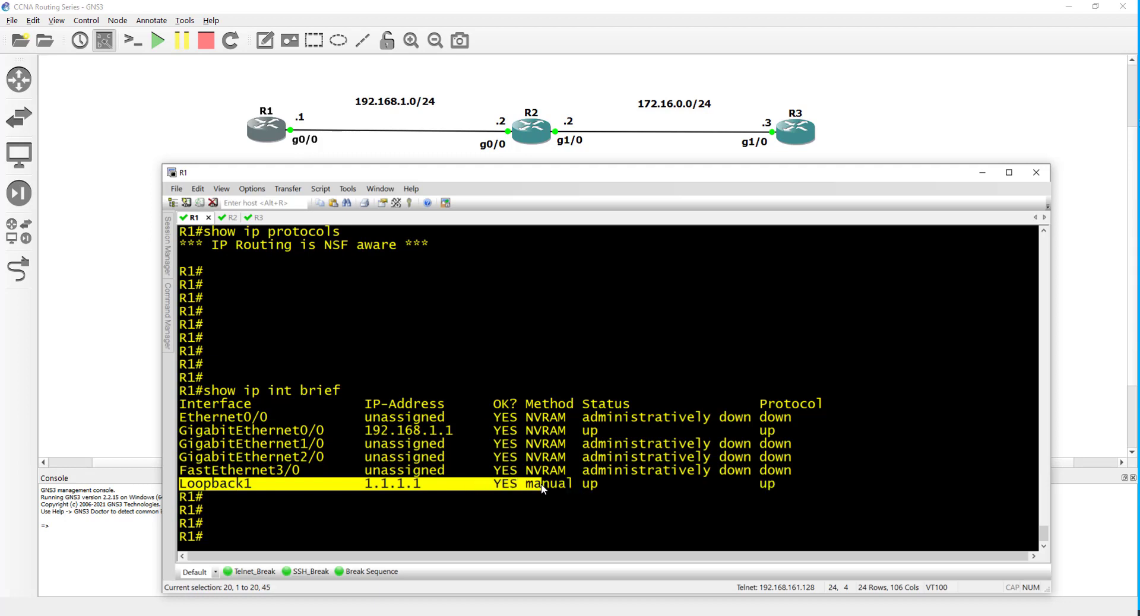
click(405, 505)
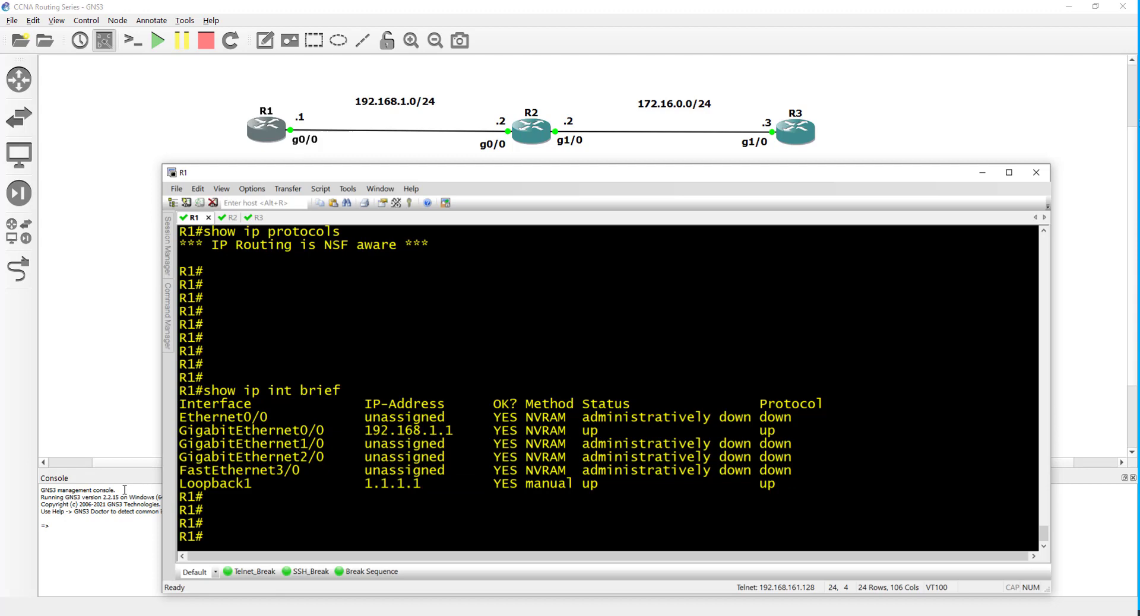
drag(186, 484, 430, 484)
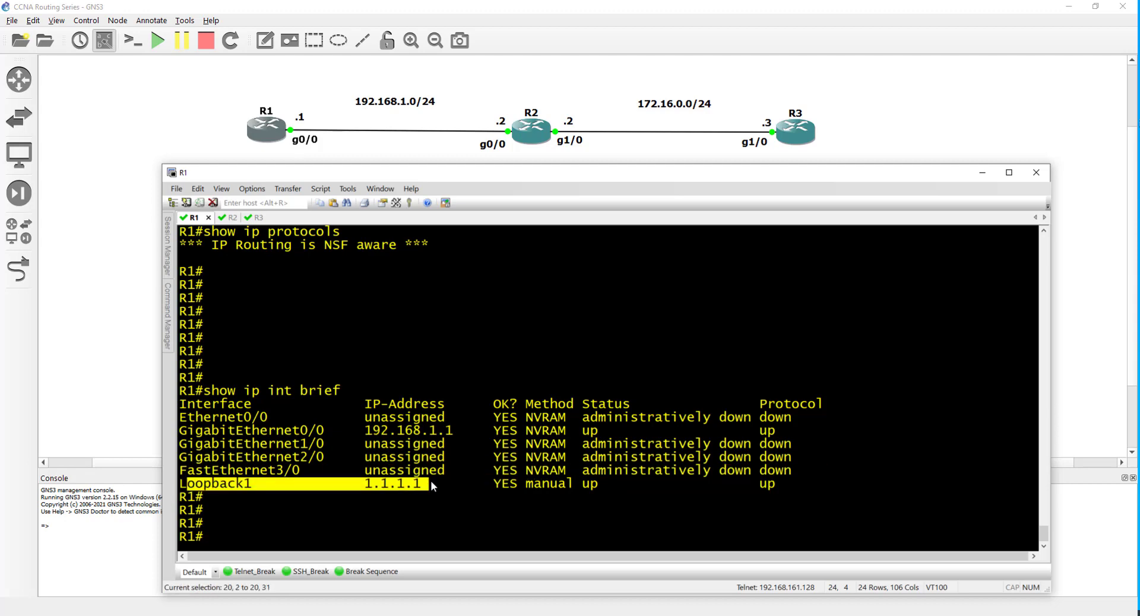
click(431, 485)
Step: Display R1's routing table, showing only connected routes for 1.1.1.1 and 192.168.1.0/24
key(Return)
key(Return)
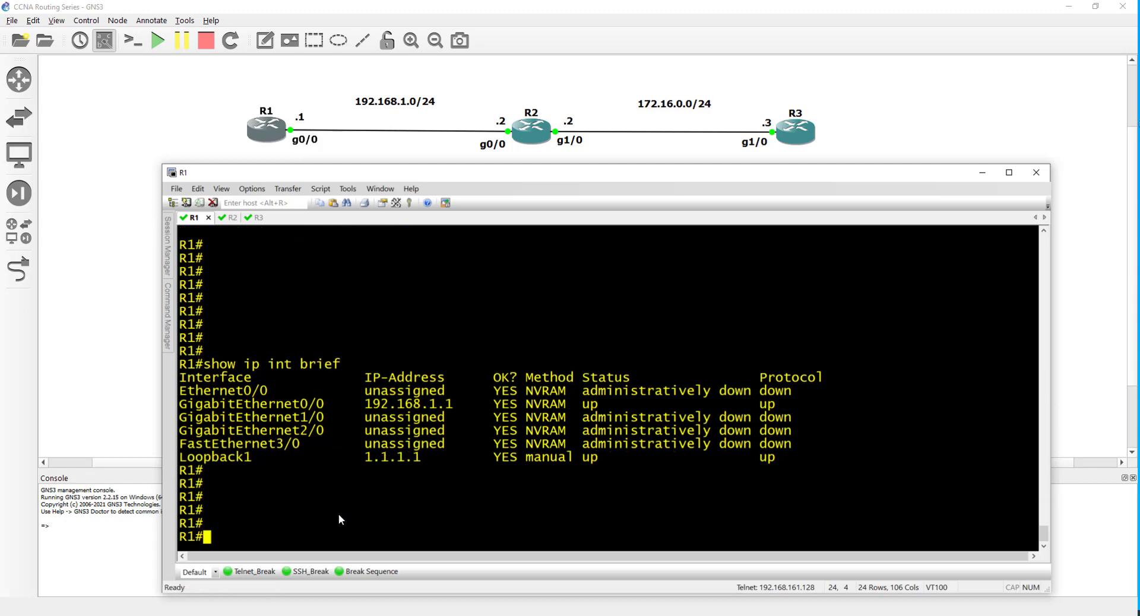
text(show ip route)
key(Return)
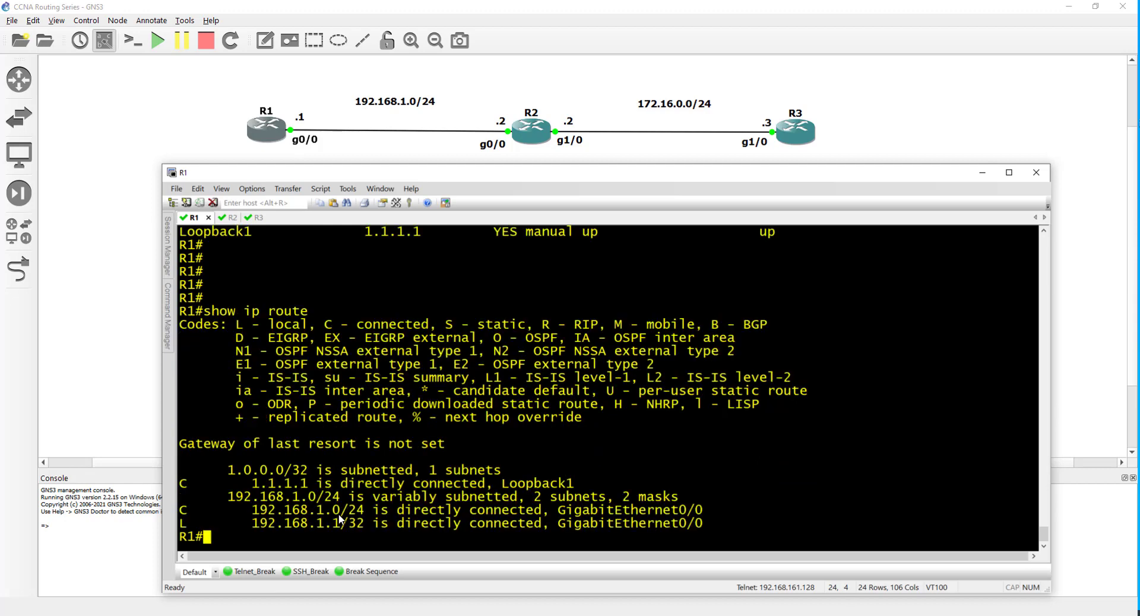
key(Return)
key(Return)
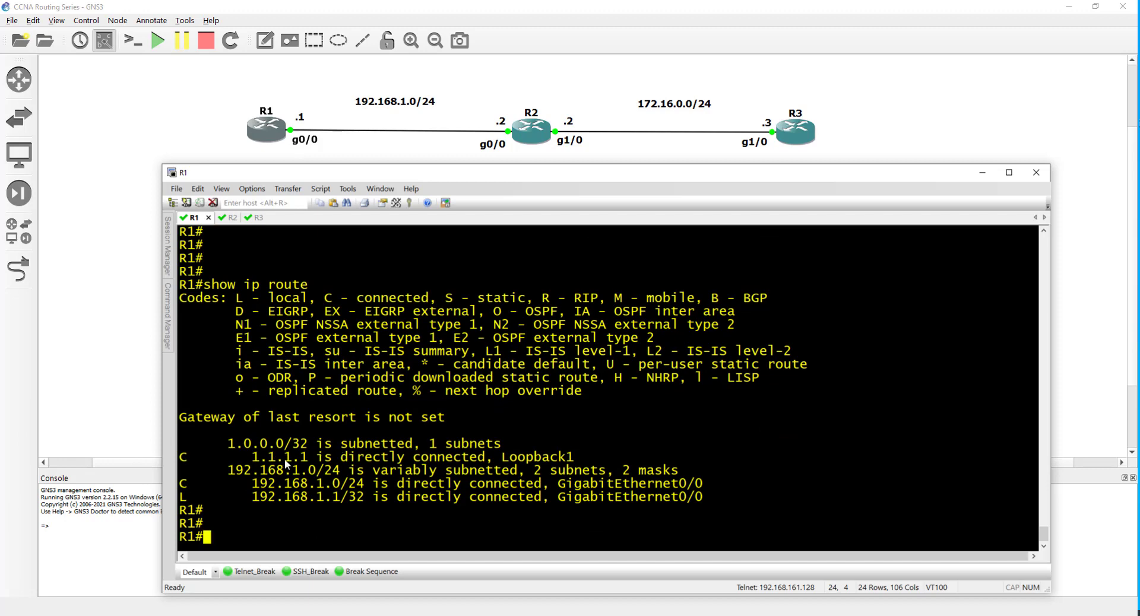
Step: List R2's interfaces with show ip int brief, noting loopback address 2.2.2.2
click(228, 218)
key(Return)
key(Return)
key(Return)
key(Return)
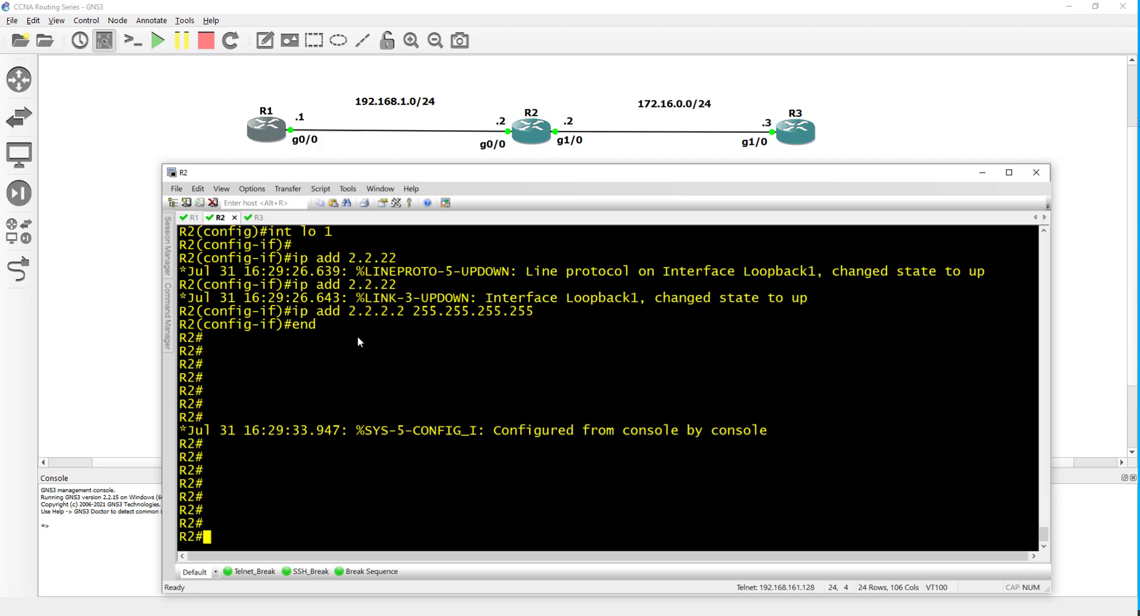
key(Return)
key(Return)
key(Return)
key(Return)
key(Return)
key(Return)
key(Return)
key(Return)
text(show )
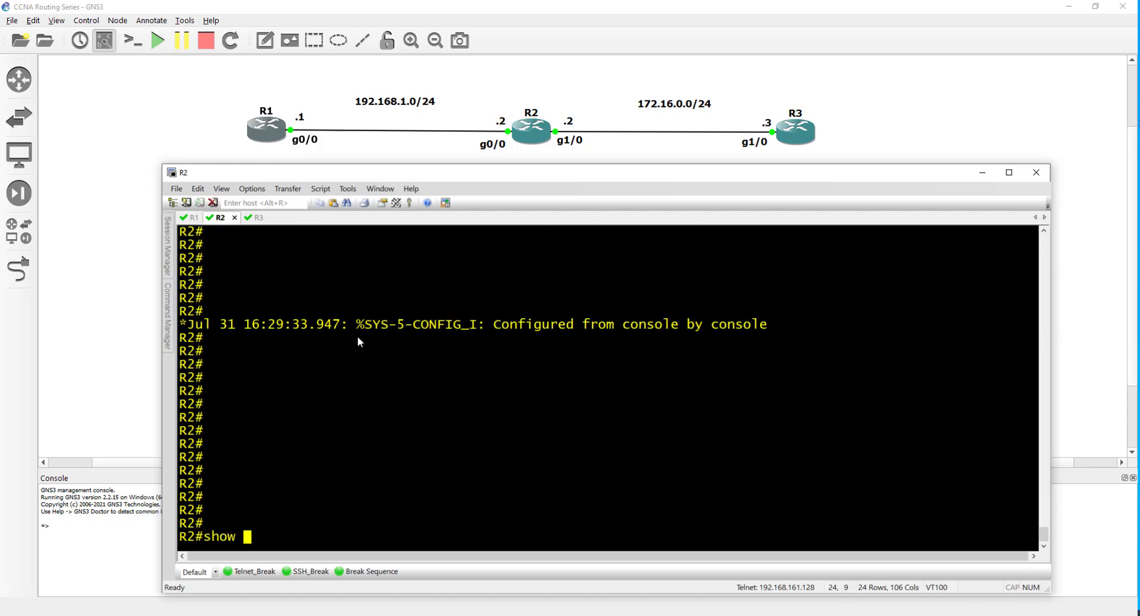
text(ip int brief)
key(Return)
key(Return)
key(Return)
key(Return)
key(Return)
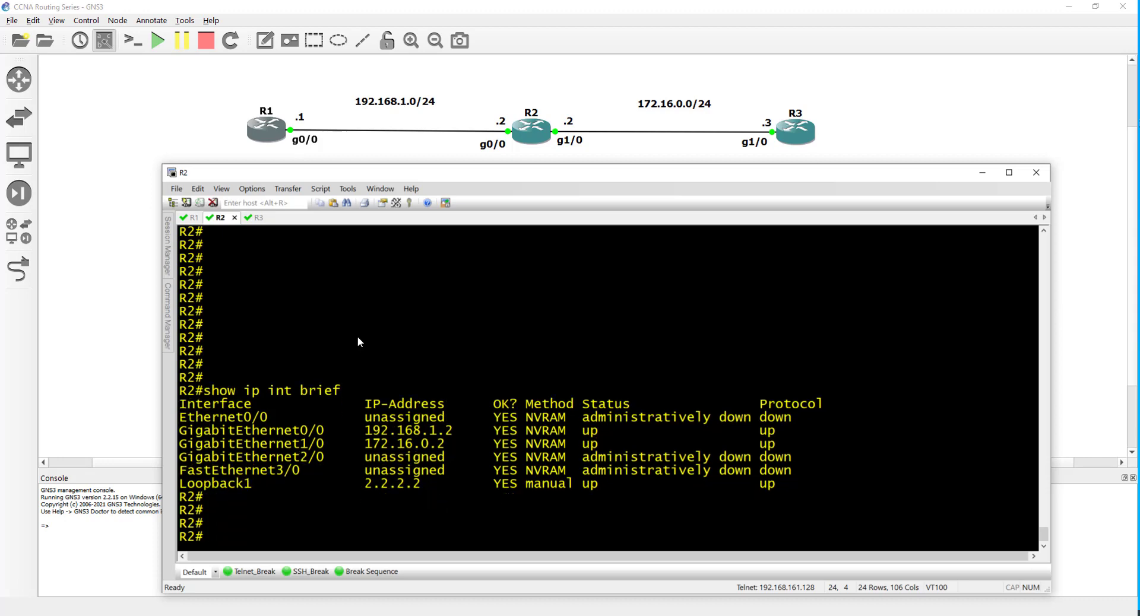
drag(365, 471, 454, 471)
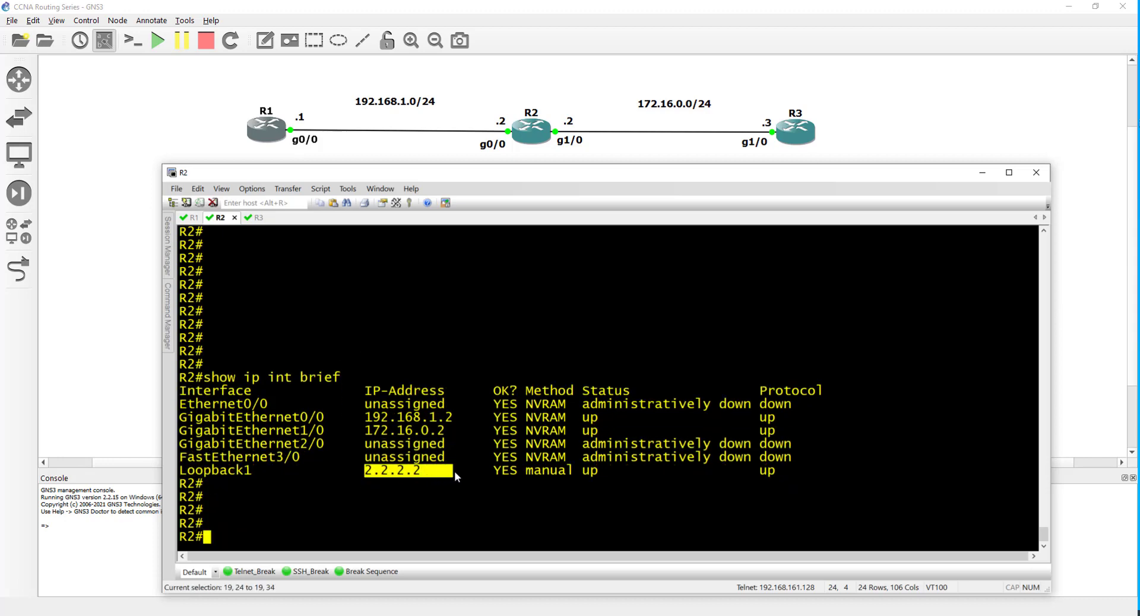
Step: Show R2's routing table with connected 2.2.2.2, 172.16.0.0/24 and 192.168.1.0/24 routes
click(188, 218)
click(219, 219)
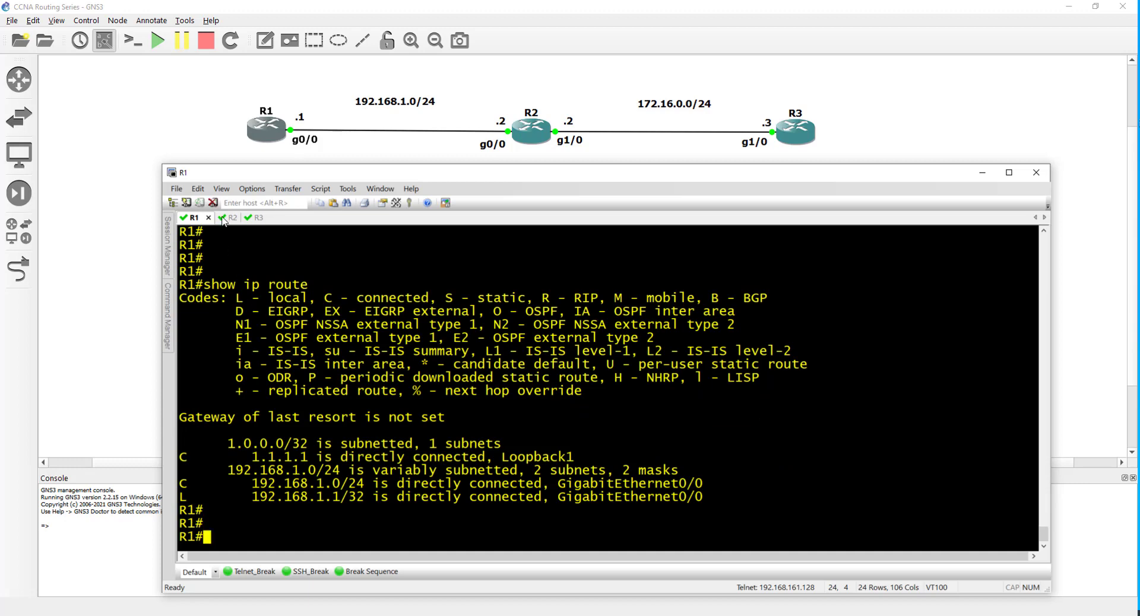
click(408, 419)
key(Return)
key(Return)
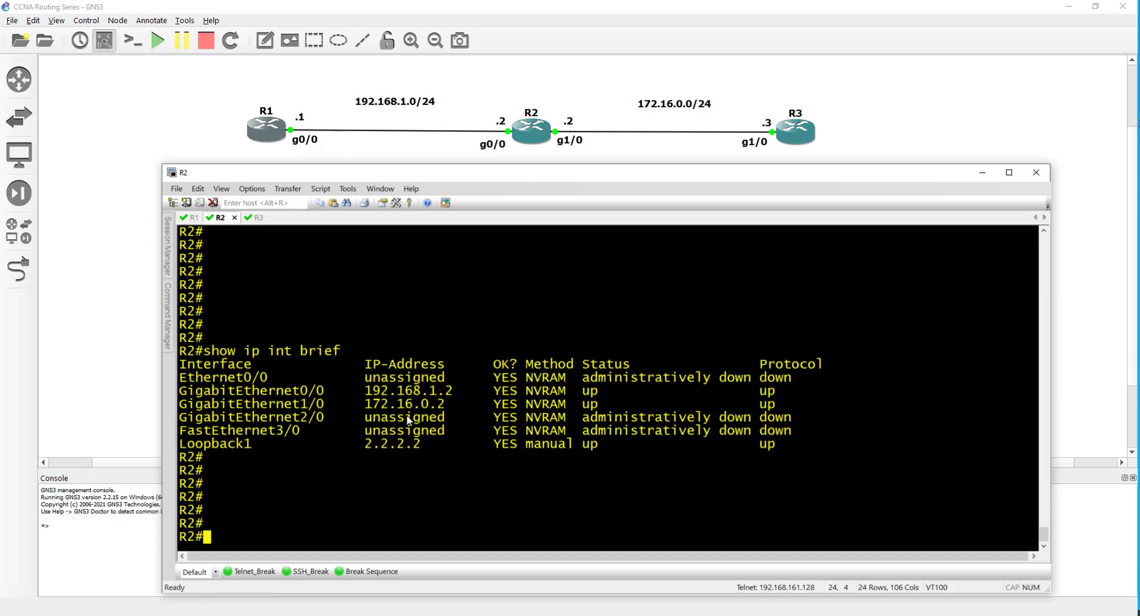
text(show ip route)
key(Return)
key(Return)
key(Return)
key(Return)
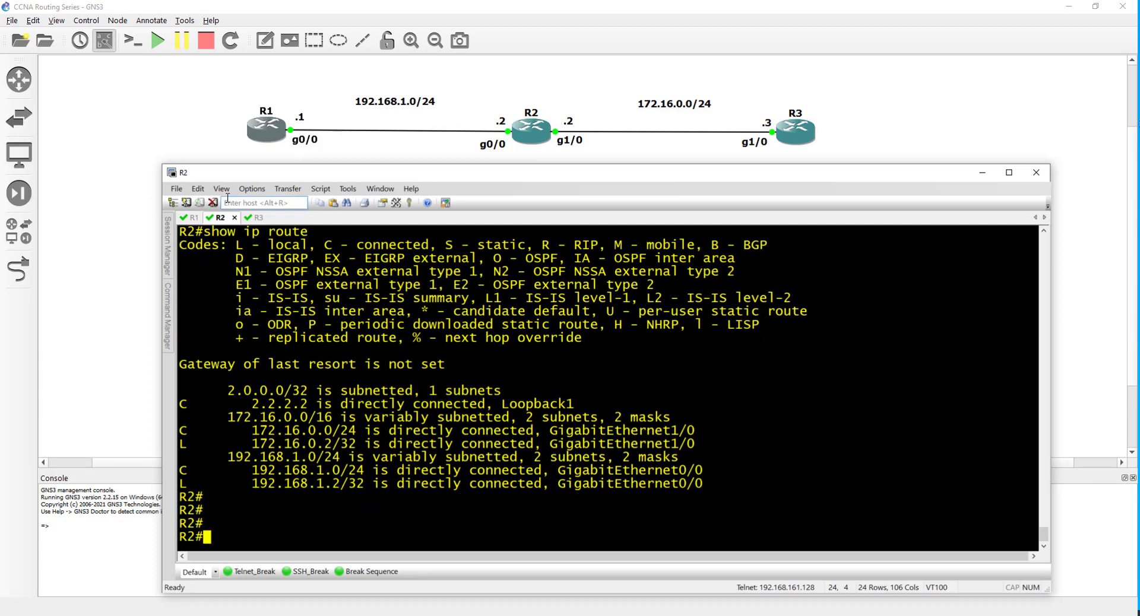
click(190, 218)
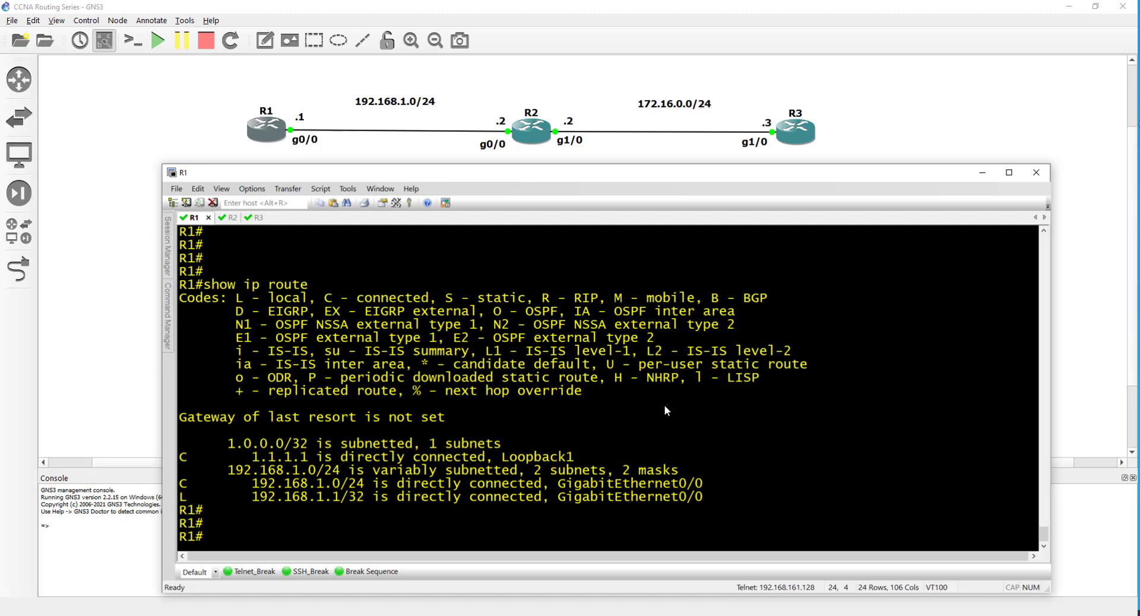
Step: Enter global configuration on R1, check router ospf options, and start OSPF process 1
key(Return)
key(Return)
key(Return)
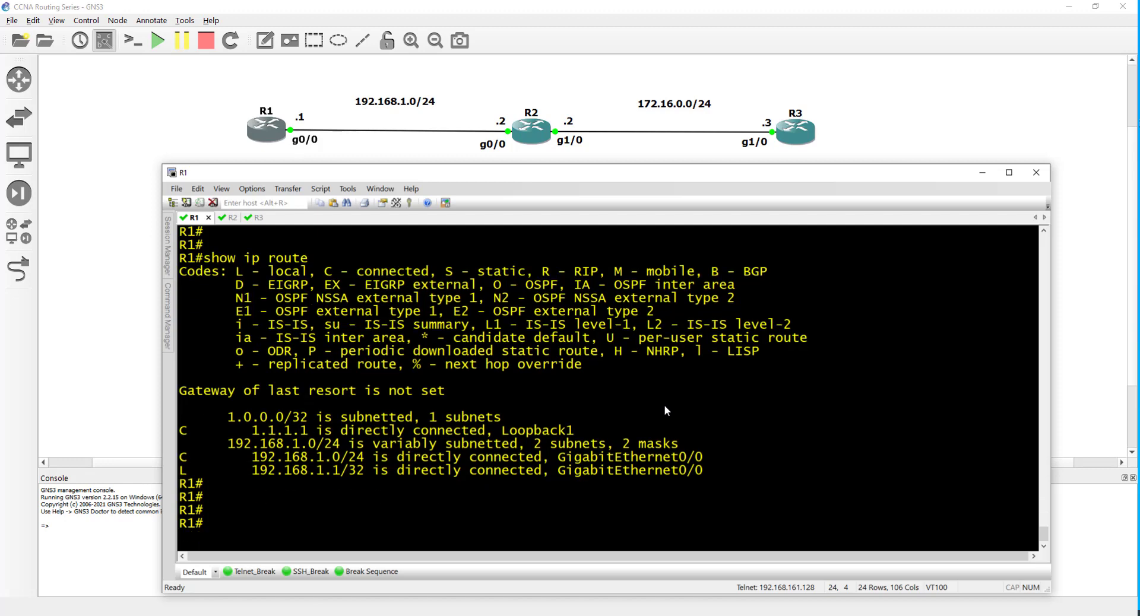
text(conf t)
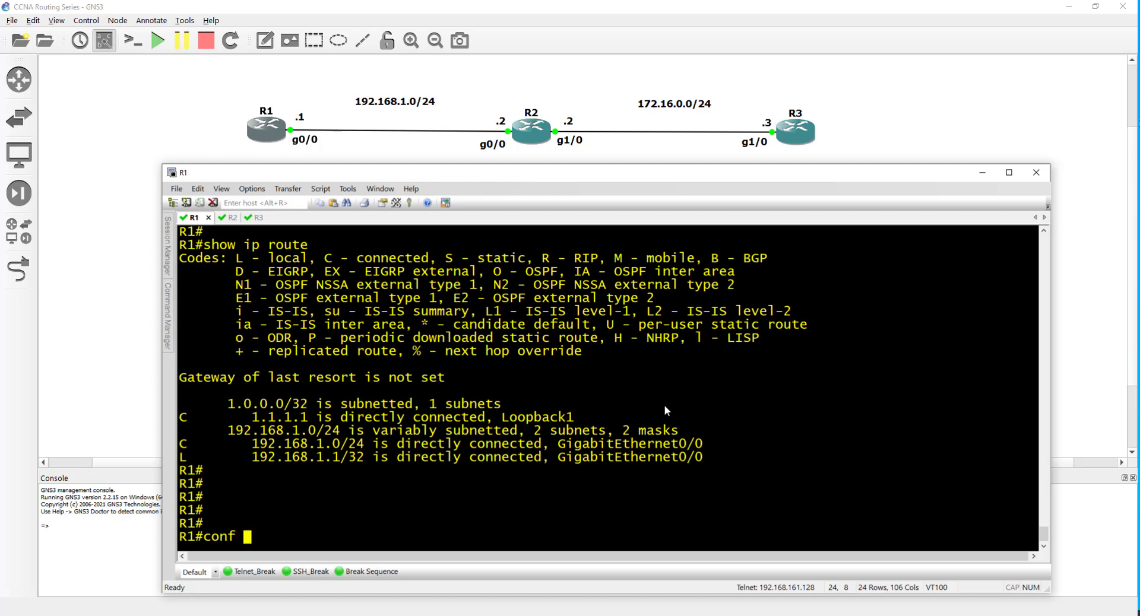
key(Return)
key(Return)
key(Return)
key(Return)
key(Return)
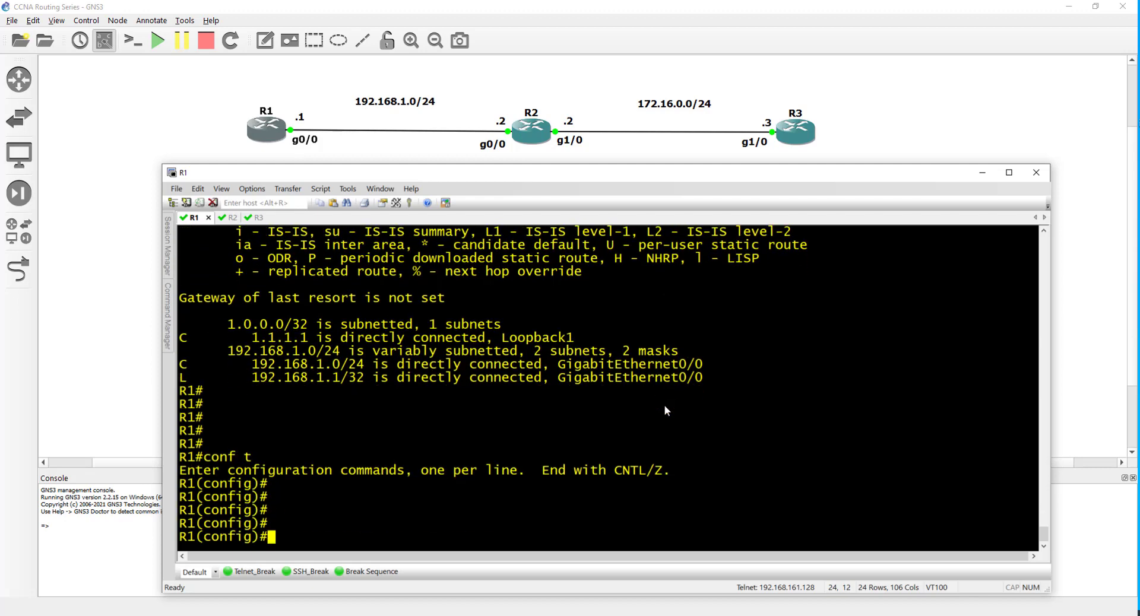
text(router ospf)
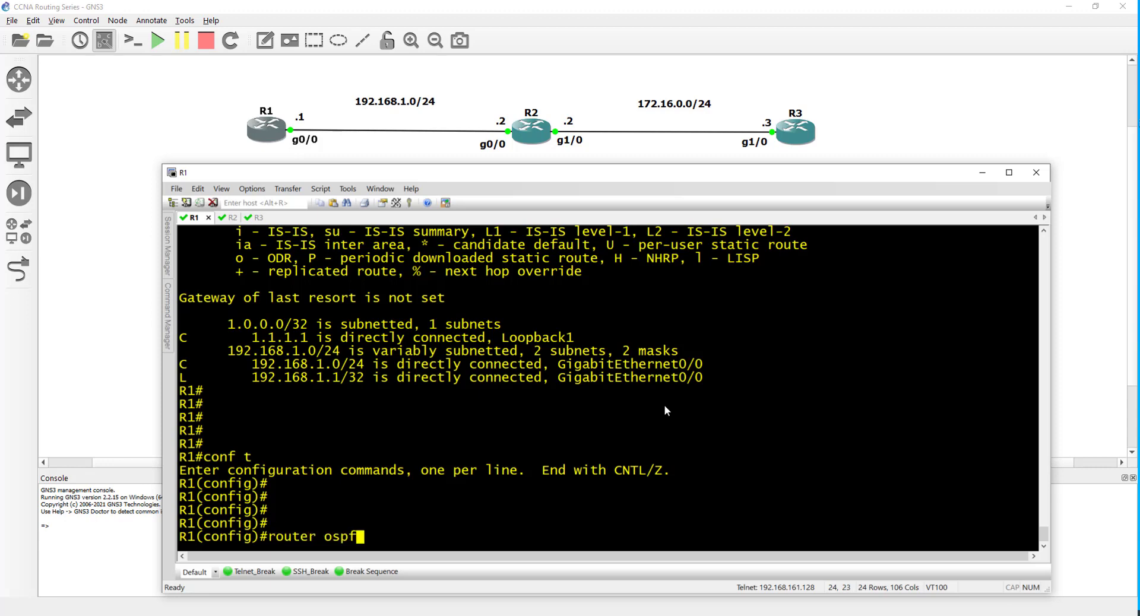
text( 1)
key(BackSpace)
text(?)
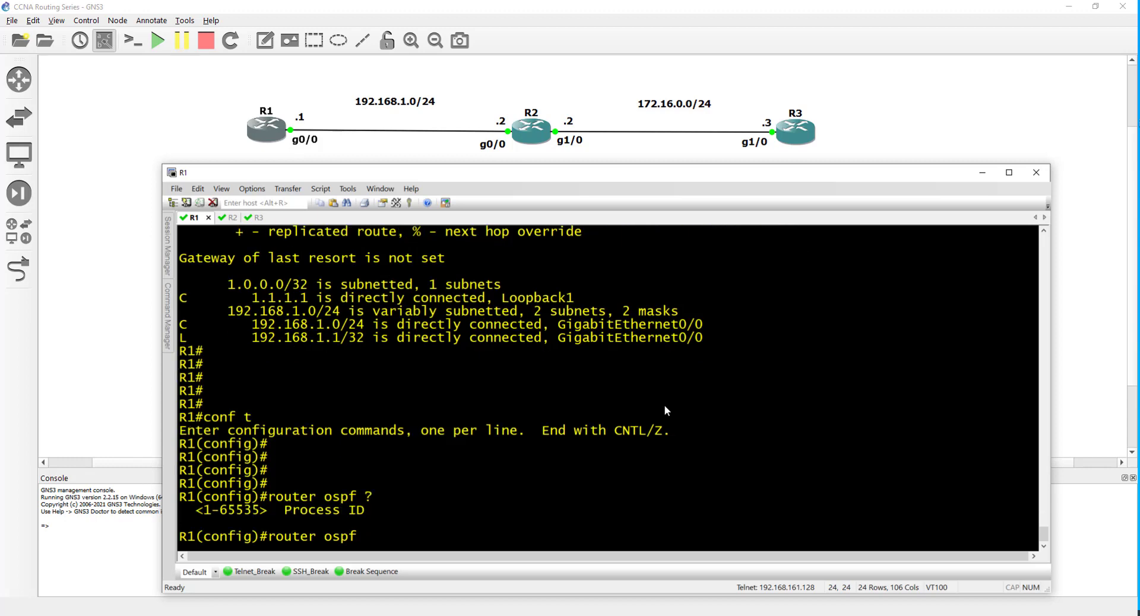
text(1)
key(Return)
key(Return)
key(Return)
key(Return)
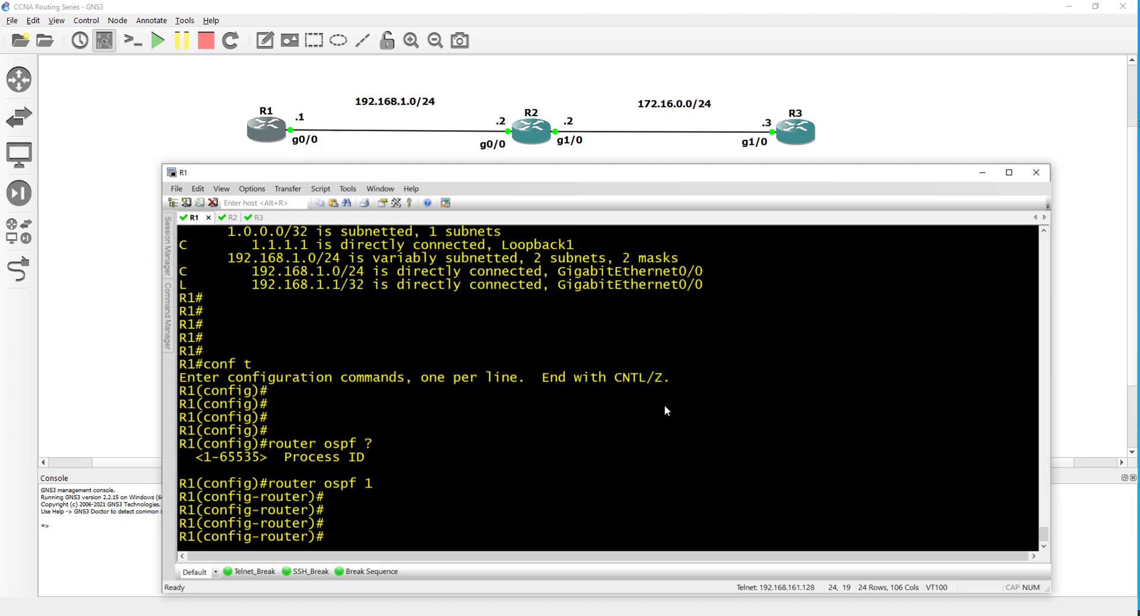
text(network)
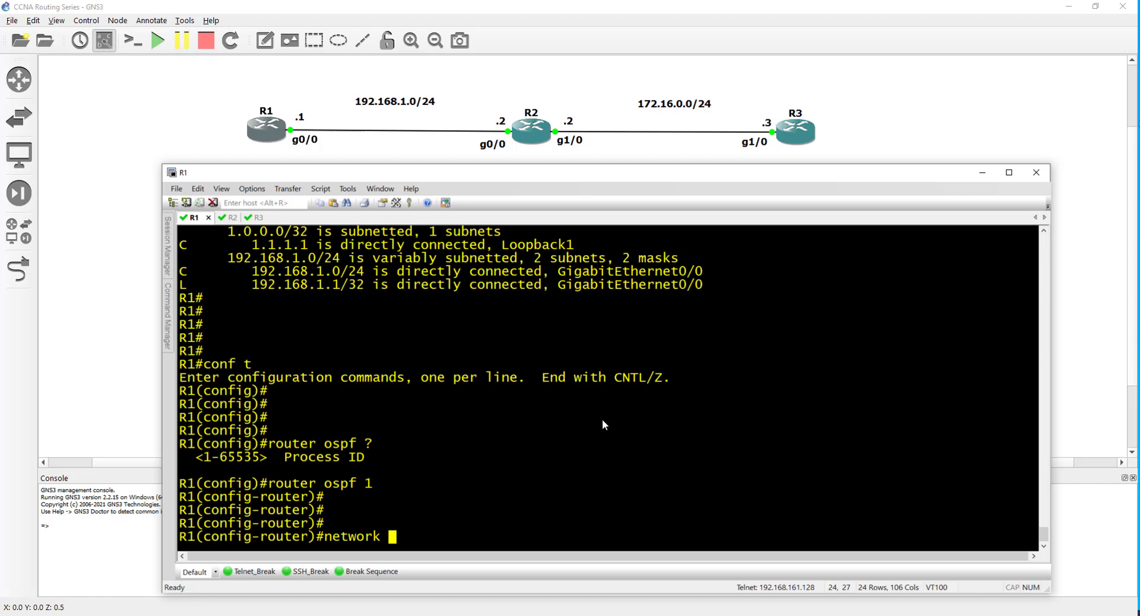
Step: Add network 192.168.1.0 0.0.0.255 area 0 and network 1.1.1.1 0.0.0.0 area 0 under OSPF 1
text(192)
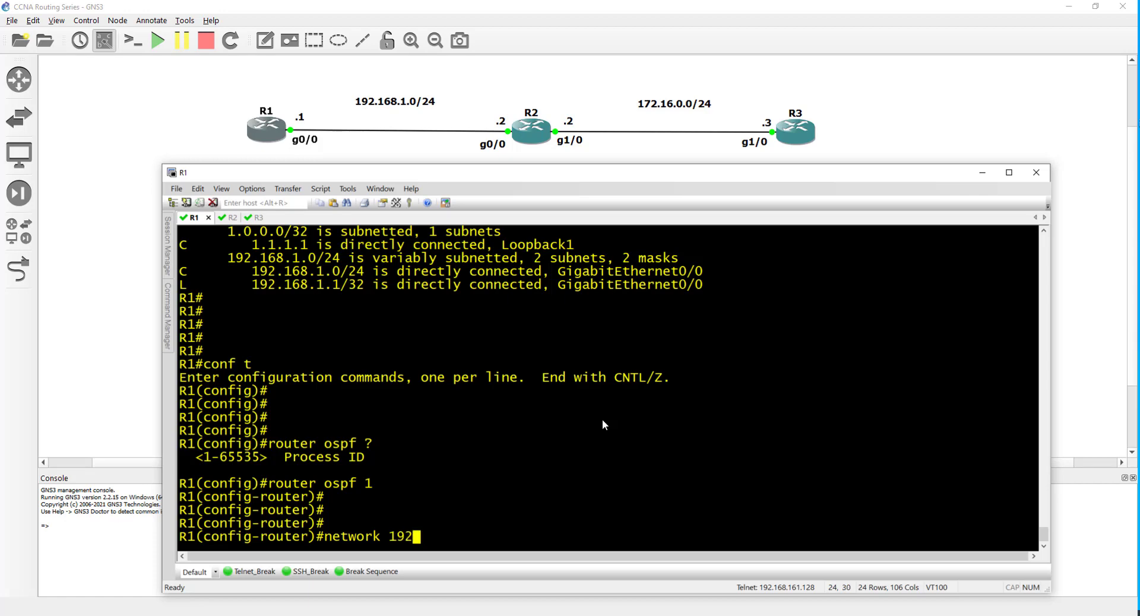
text(.168.1.0 0.0.0)
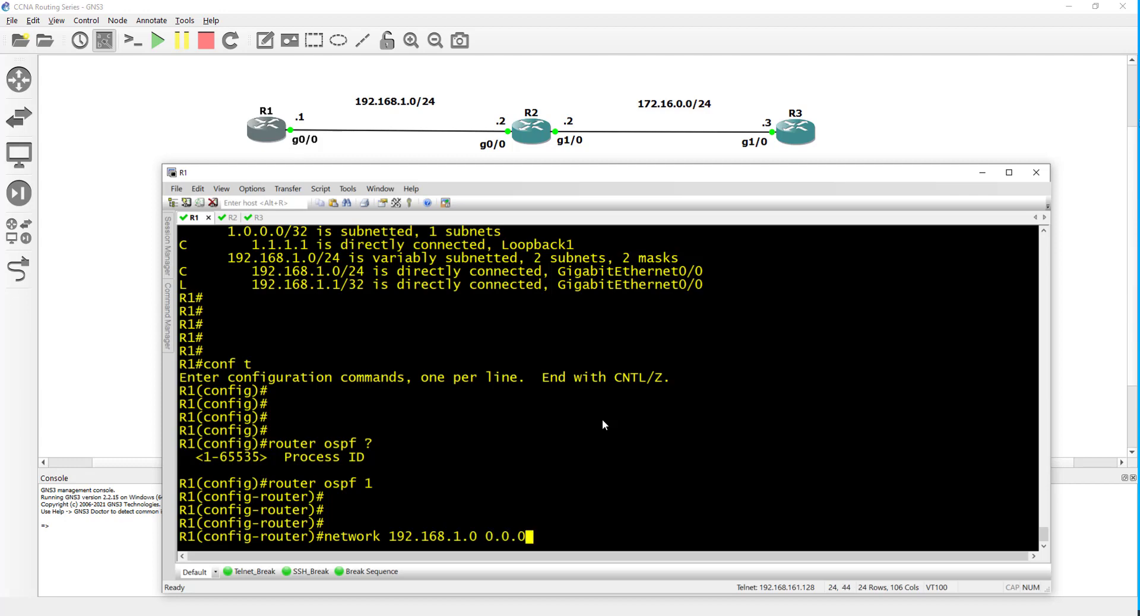
text(.255 area )
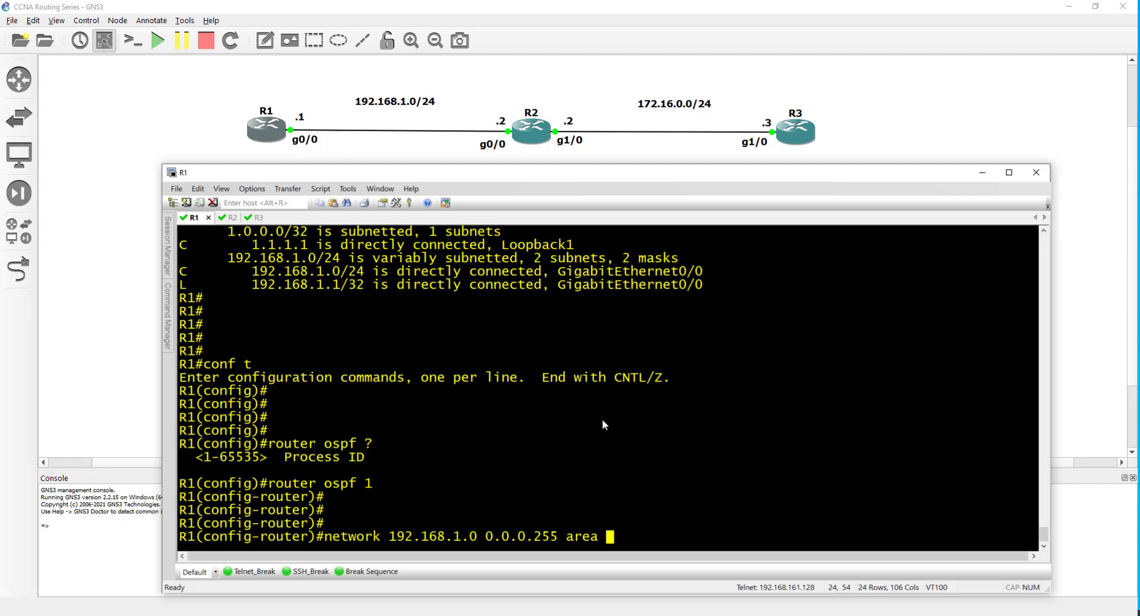
text(0)
key(Return)
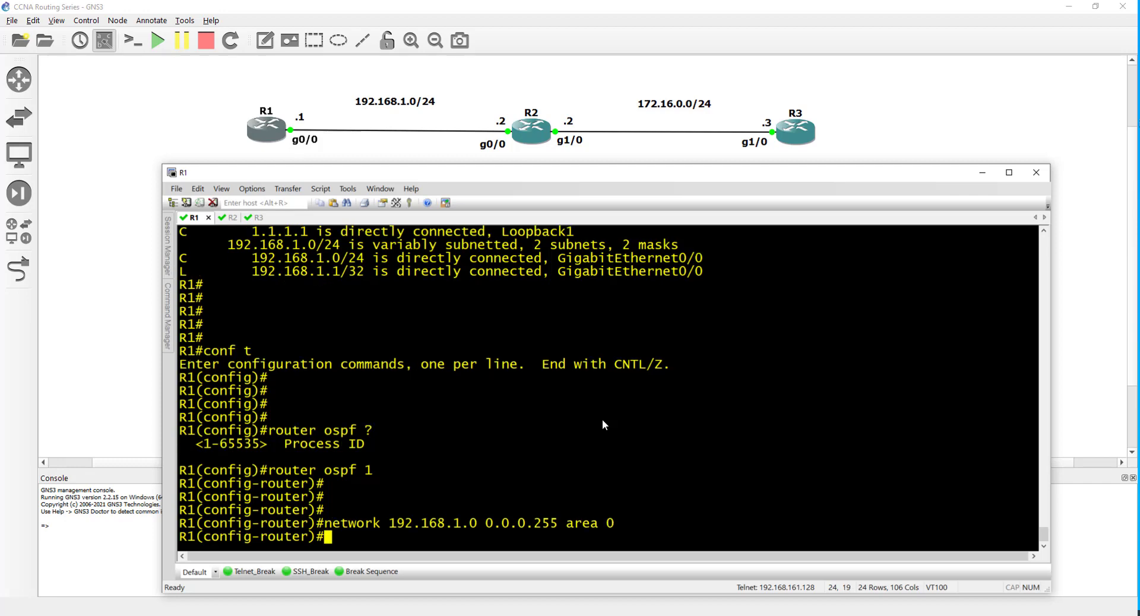
key(Return)
key(Return)
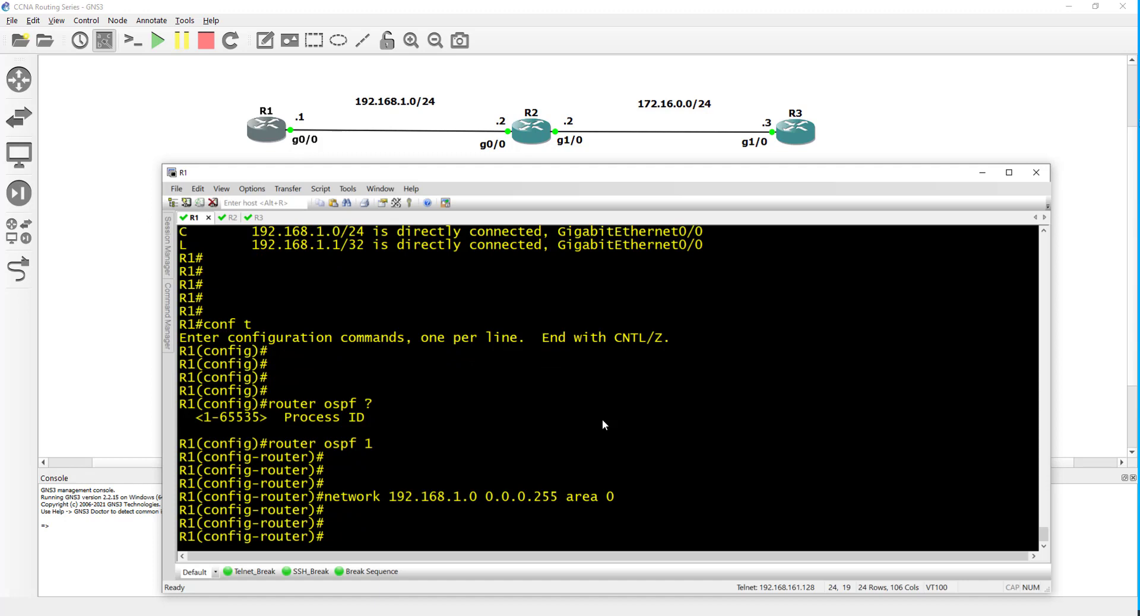
text(network 1.1.1.1 )
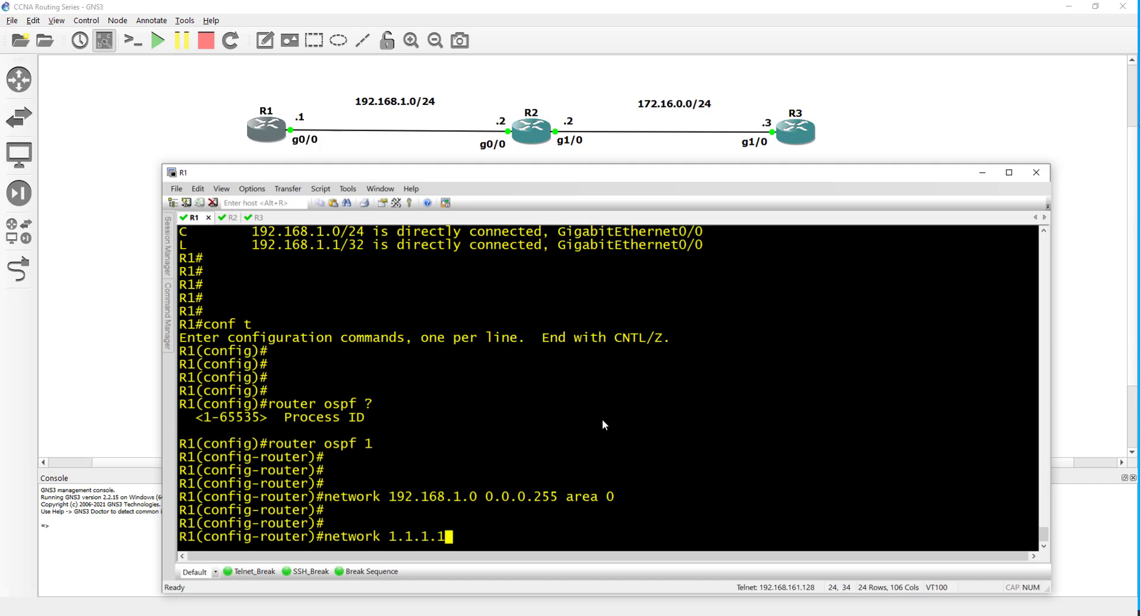
text(0.0.0.0 area)
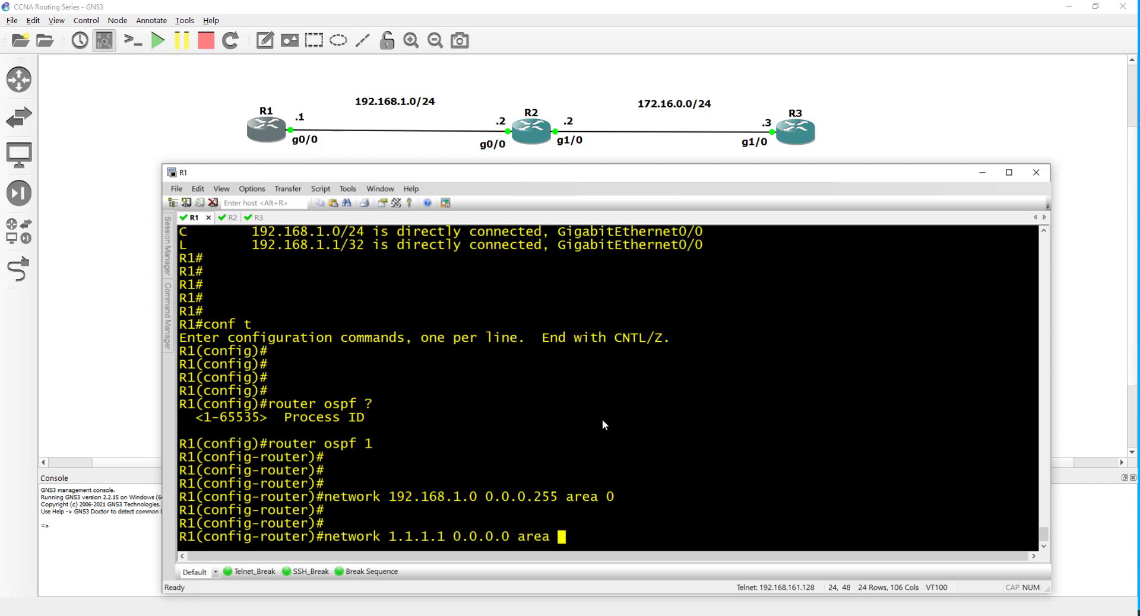
text( 0)
key(Return)
Step: Exit configuration and run show ip protocols, confirming router ID 1.1.1.1 and both networks
text(end)
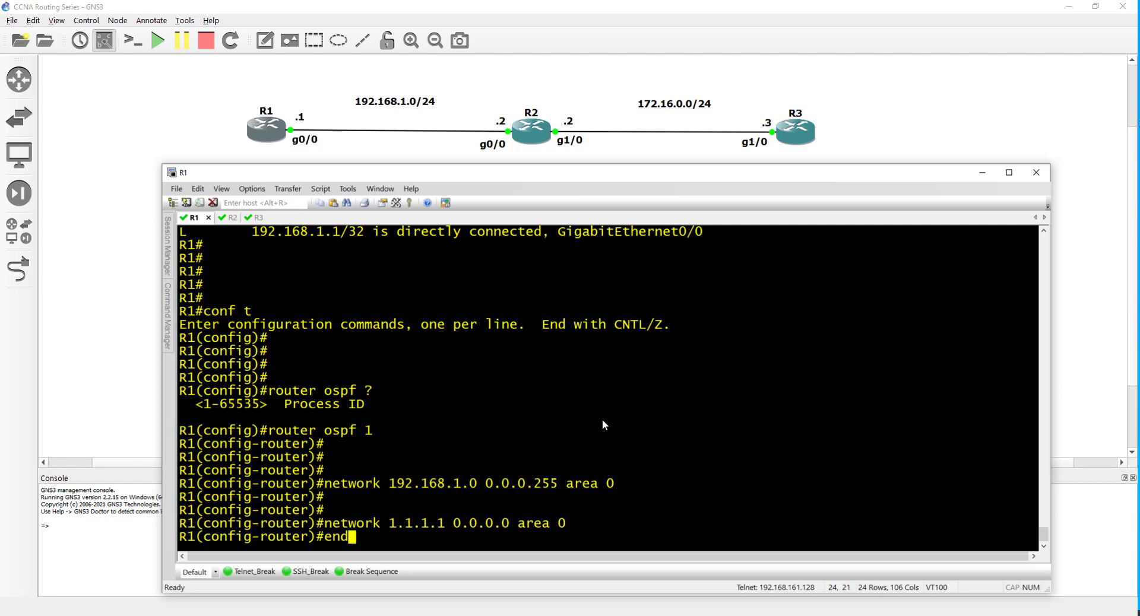
key(Return)
key(Return)
key(Return)
key(Return)
key(Return)
key(Return)
text(show i)
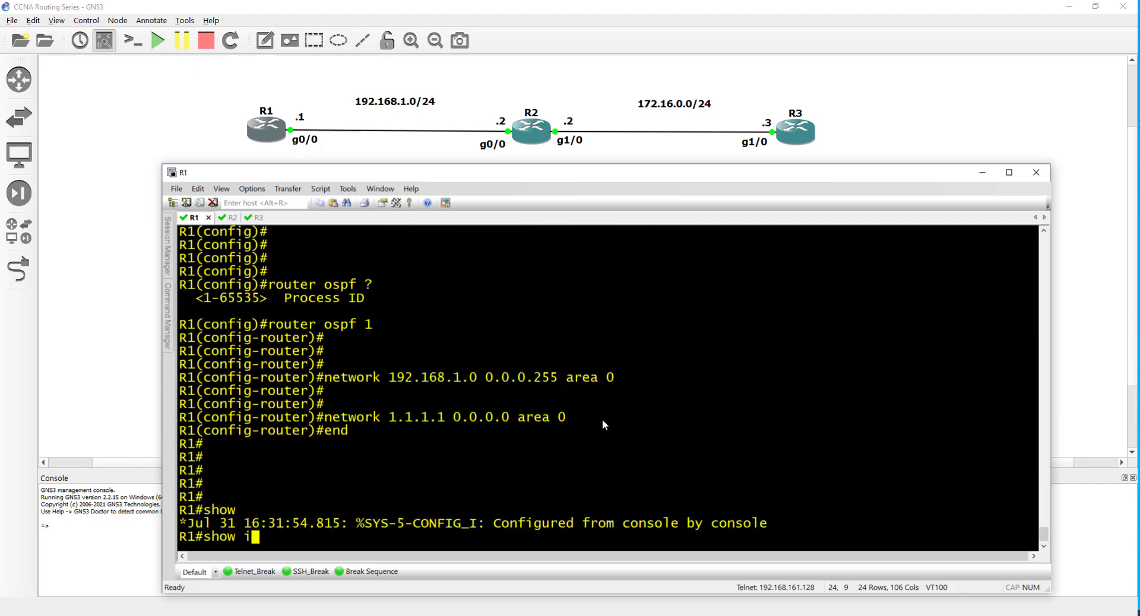
text(p protocols)
key(Return)
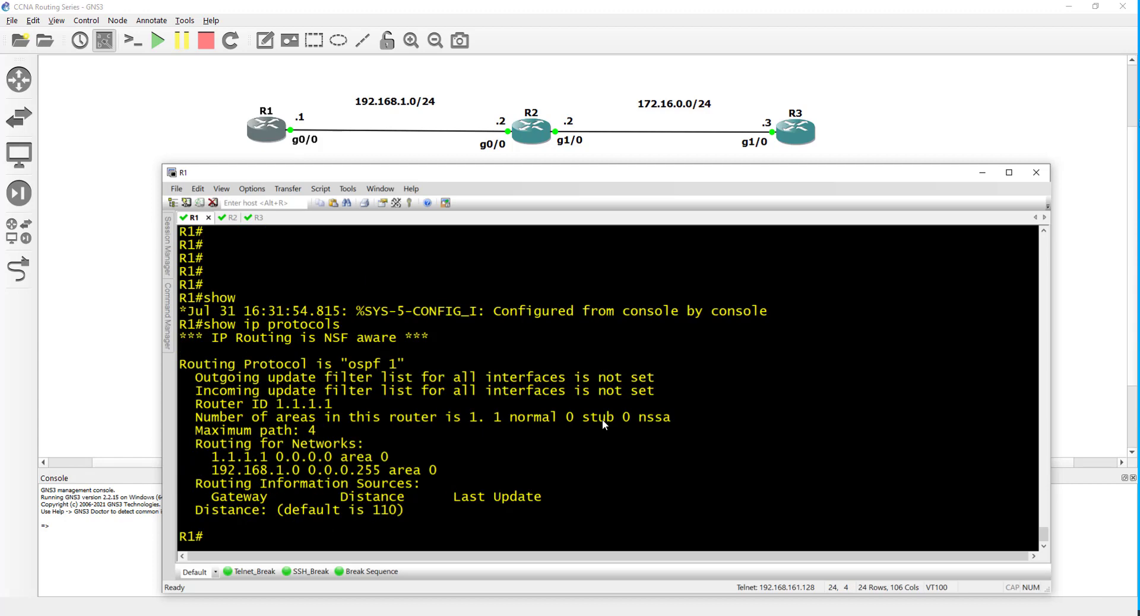
key(Return)
key(Return)
key(Return)
key(Return)
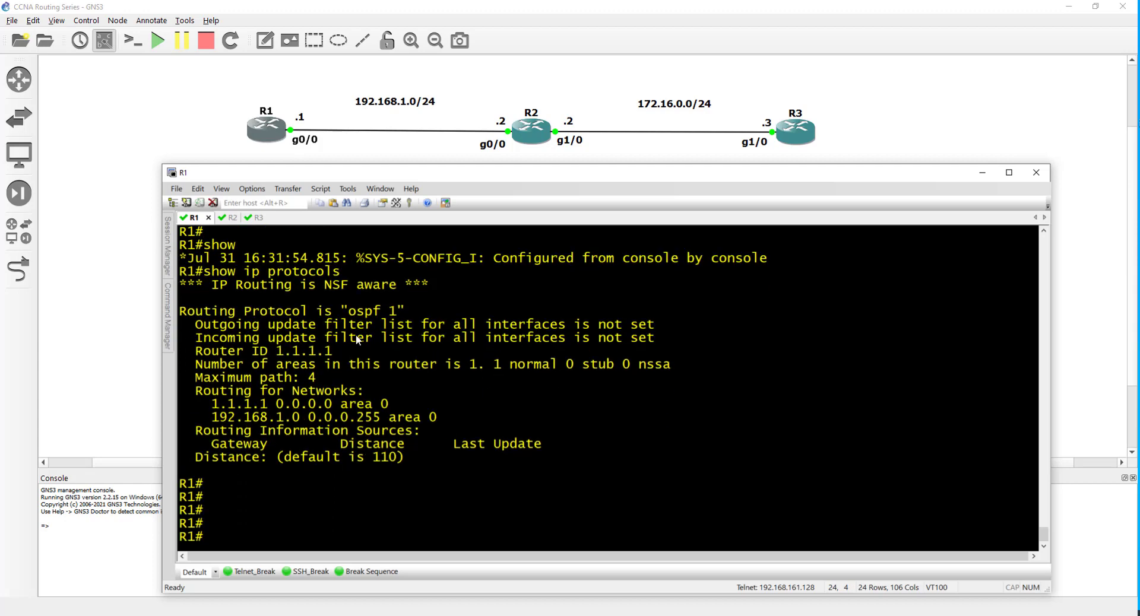
drag(187, 351, 334, 351)
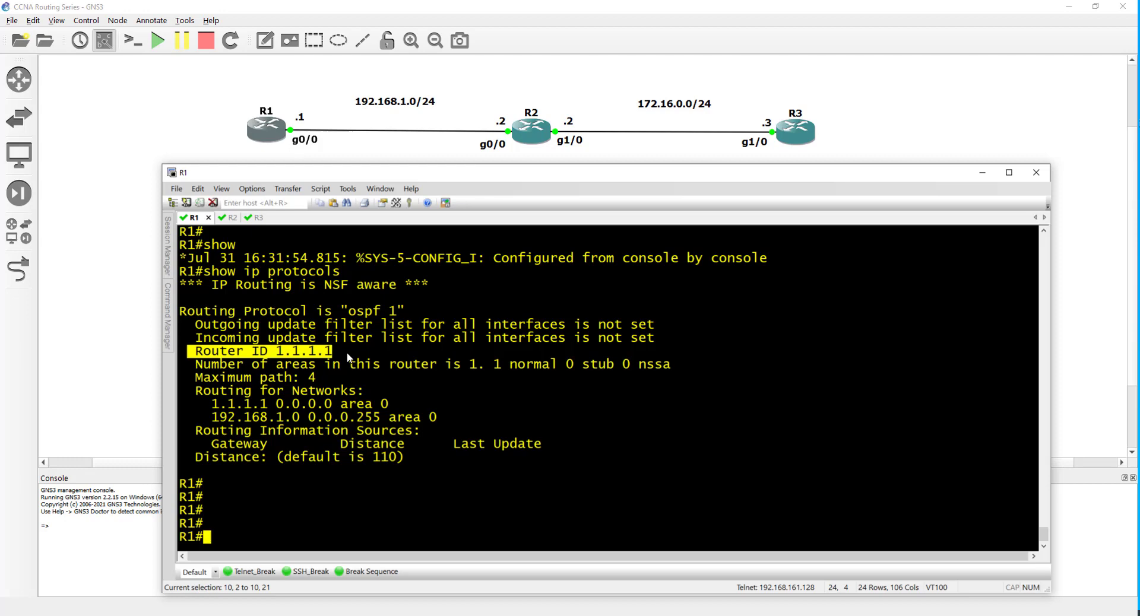
drag(212, 403, 449, 415)
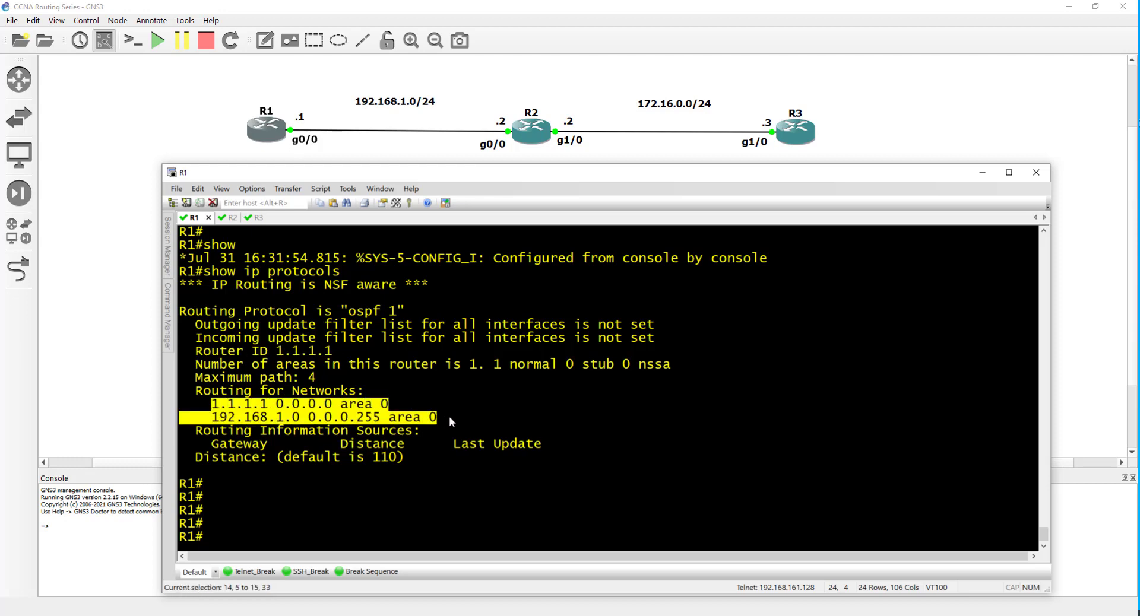
click(416, 486)
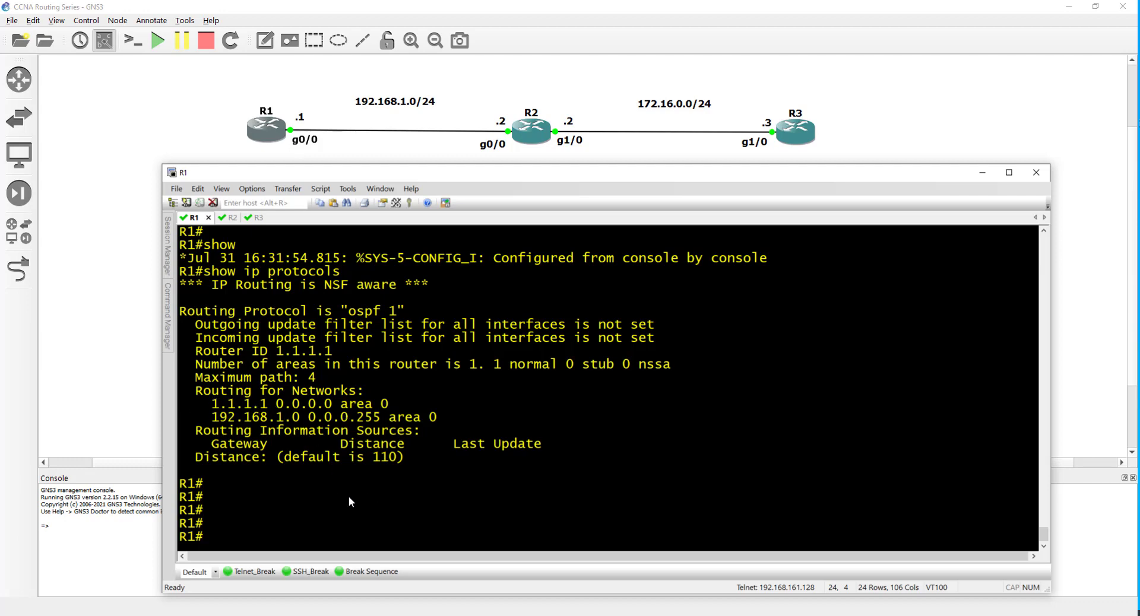
Step: Check R1's OSPF neighbors with show ip ospf neighbor, then move to R2's console
key(Return)
key(Return)
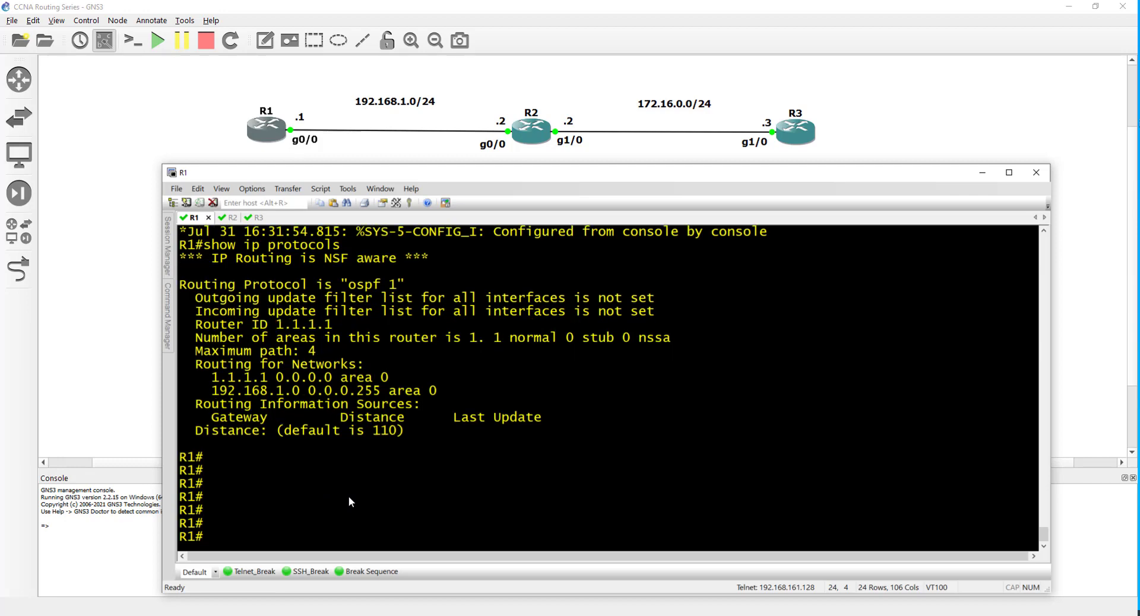
text(show ip)
text( osp)
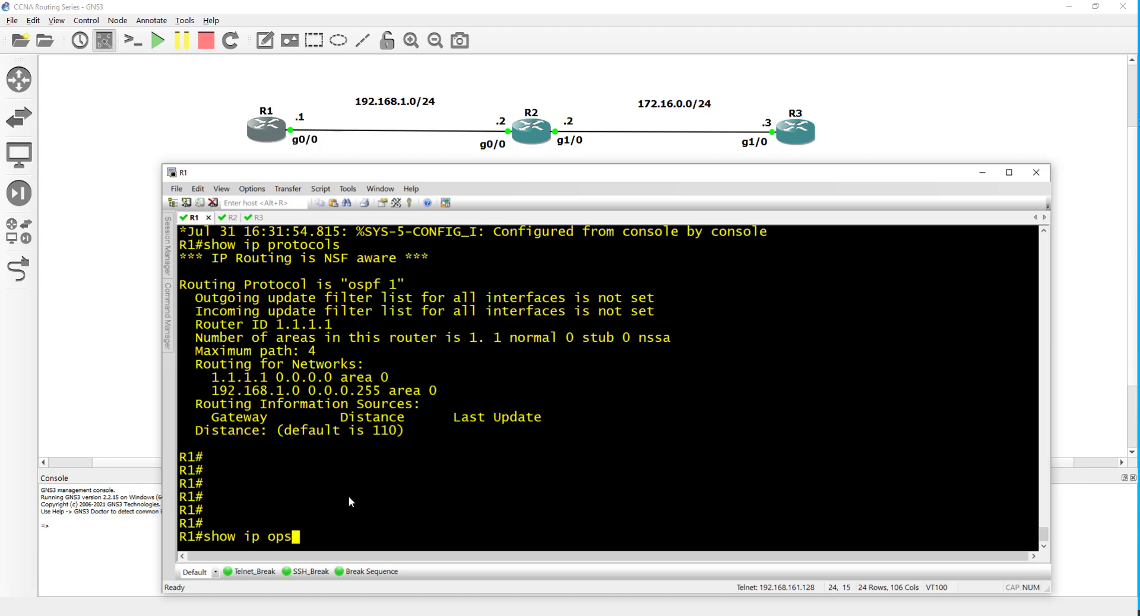
key(BackSpace)
text(pf neig)
key(Return)
key(Return)
key(Return)
key(Return)
key(Return)
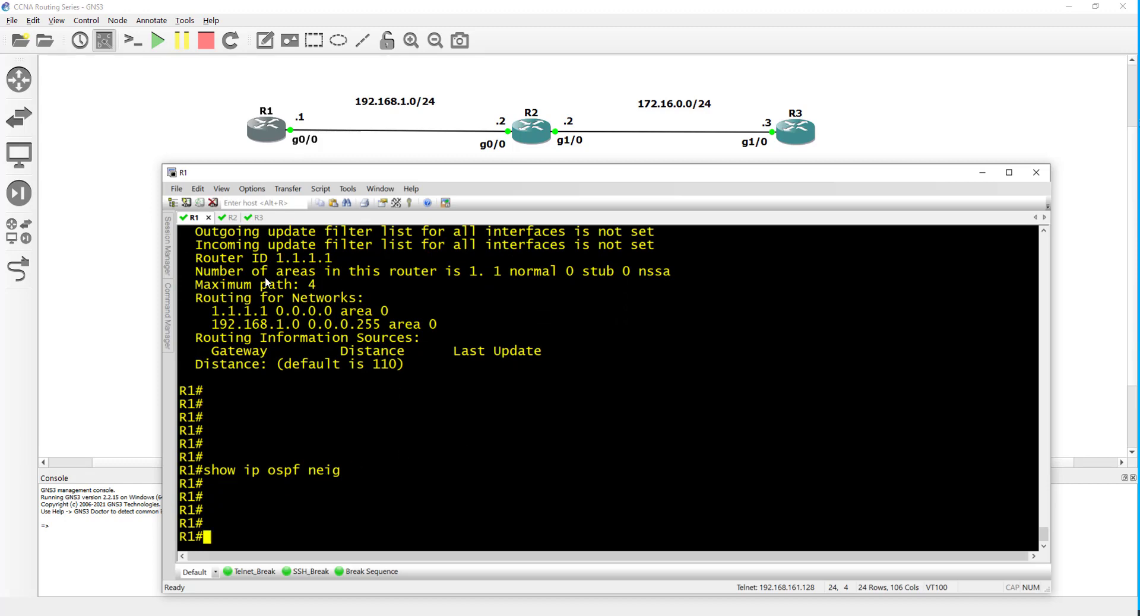
click(221, 218)
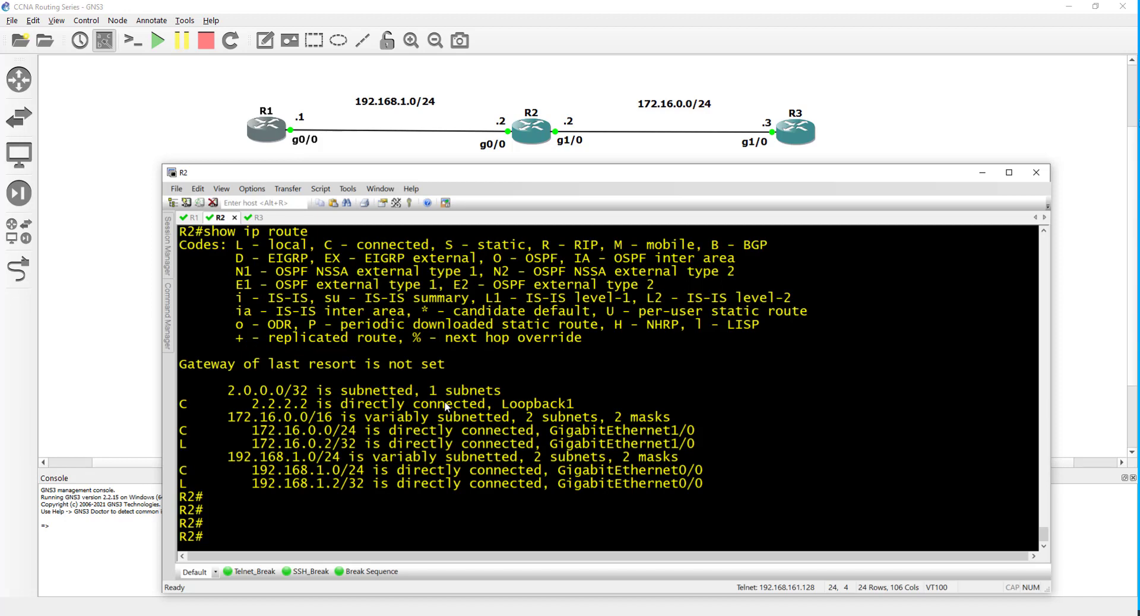
Step: Enter configuration mode on R2 and select interface GigabitEthernet0/0
key(Return)
key(Return)
key(Return)
key(Return)
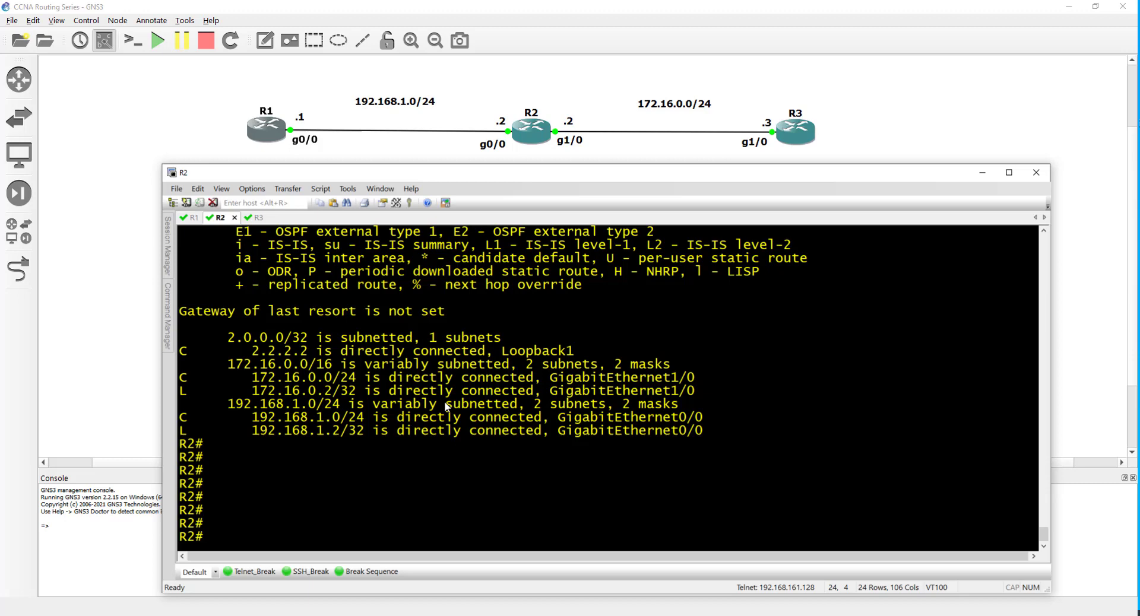
text(conf t)
key(Return)
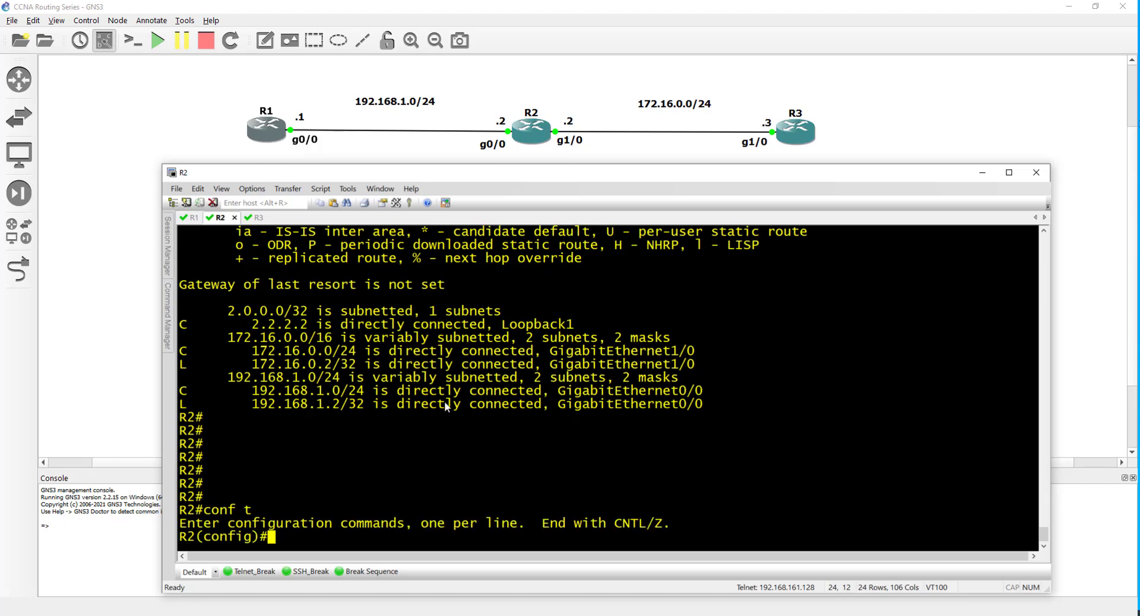
key(Return)
key(Return)
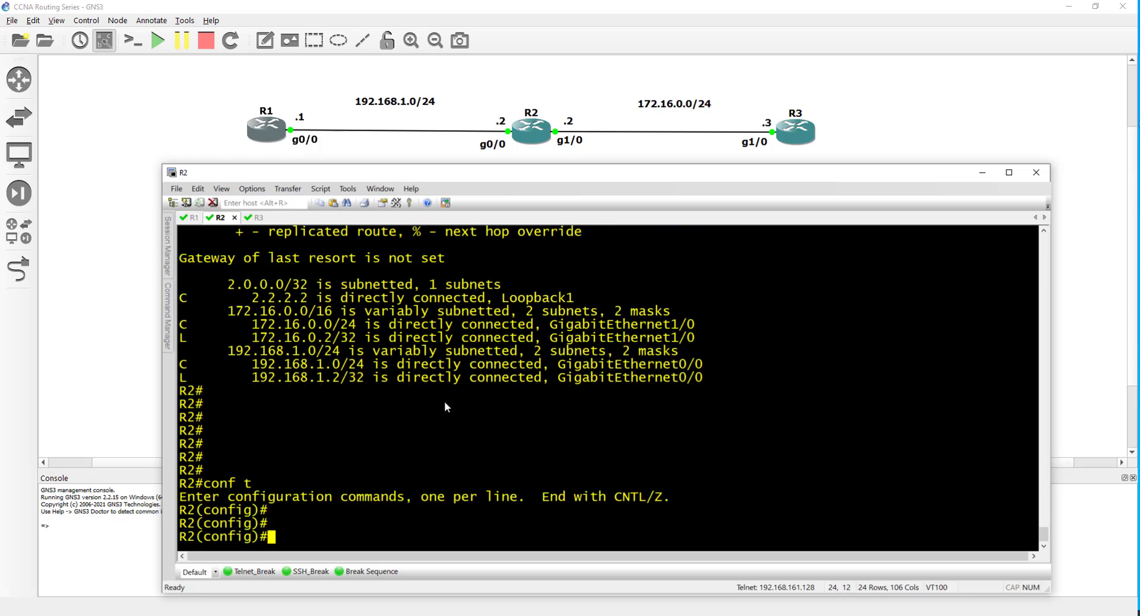
key(Return)
key(Return)
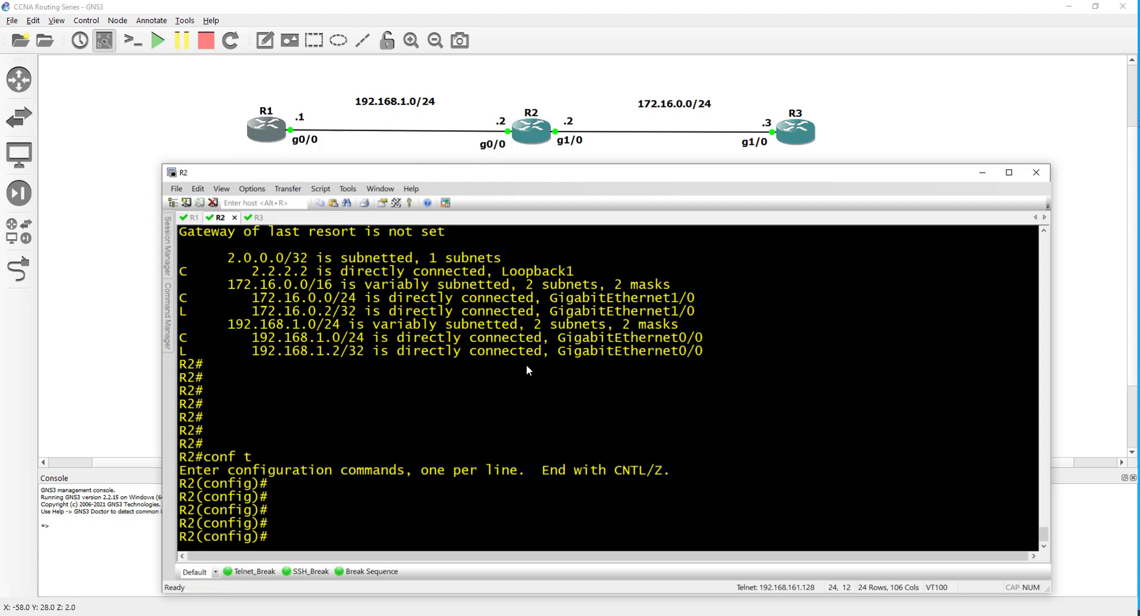
text(int g0/0)
key(Return)
key(Return)
key(Return)
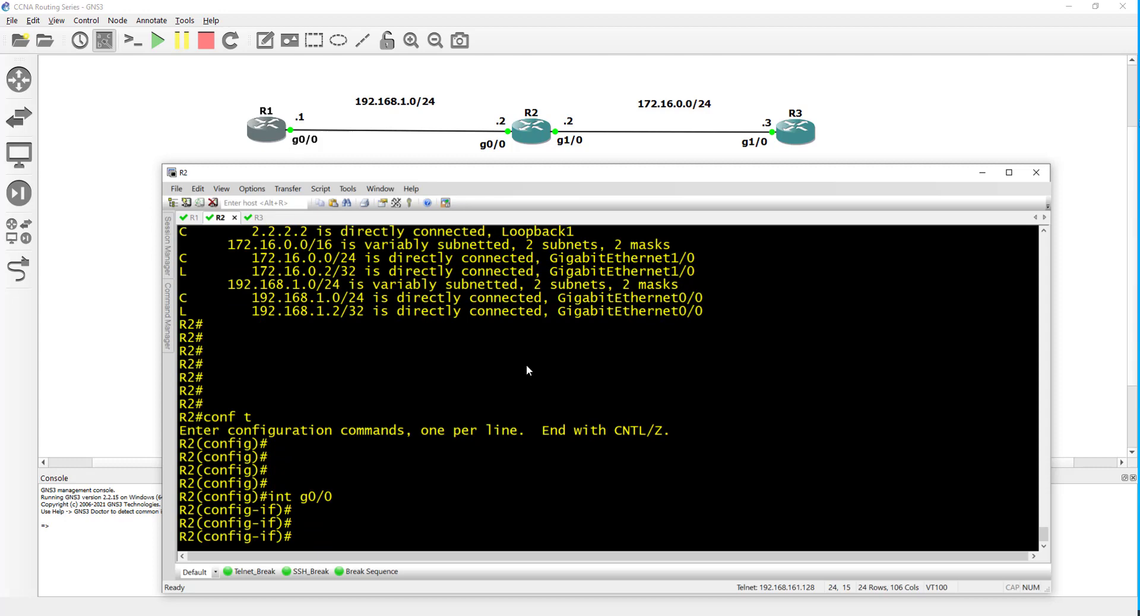
Step: Apply ip ospf 1 area 0 on g0/0 and confirm the FULL adjacency with 1.1.1.1
text(ip ospf 1 a)
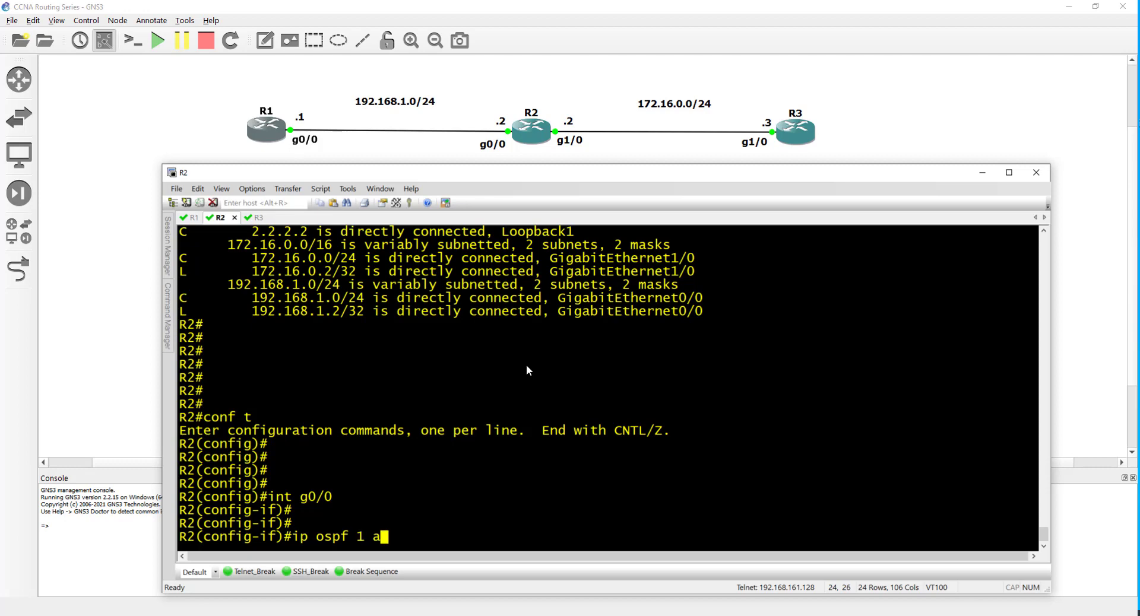
text(rea 0)
key(Return)
key(Return)
key(Return)
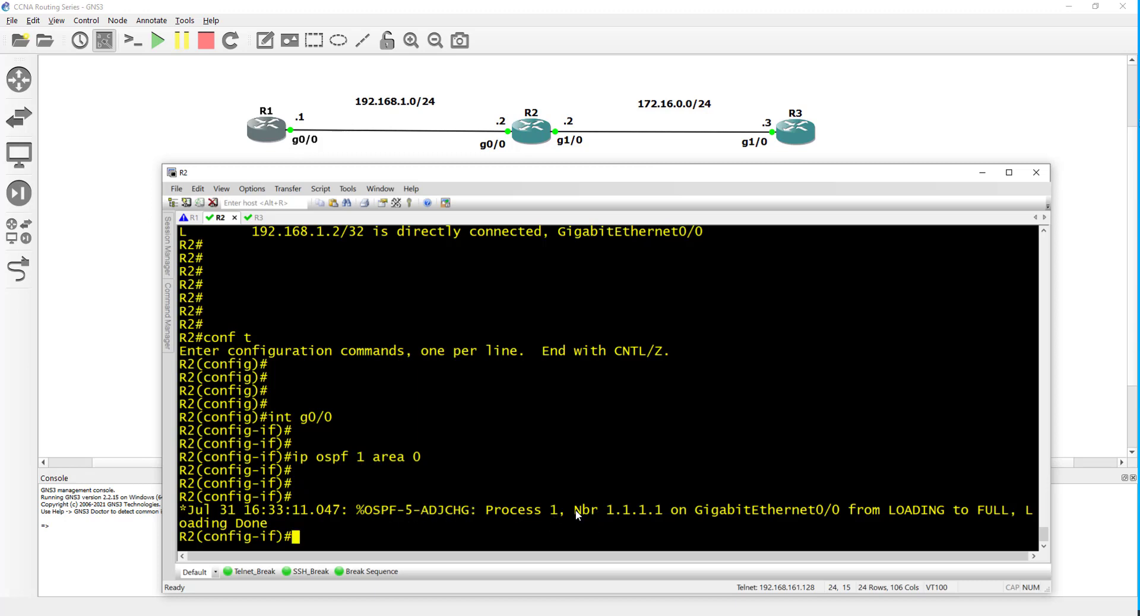
drag(576, 511, 665, 512)
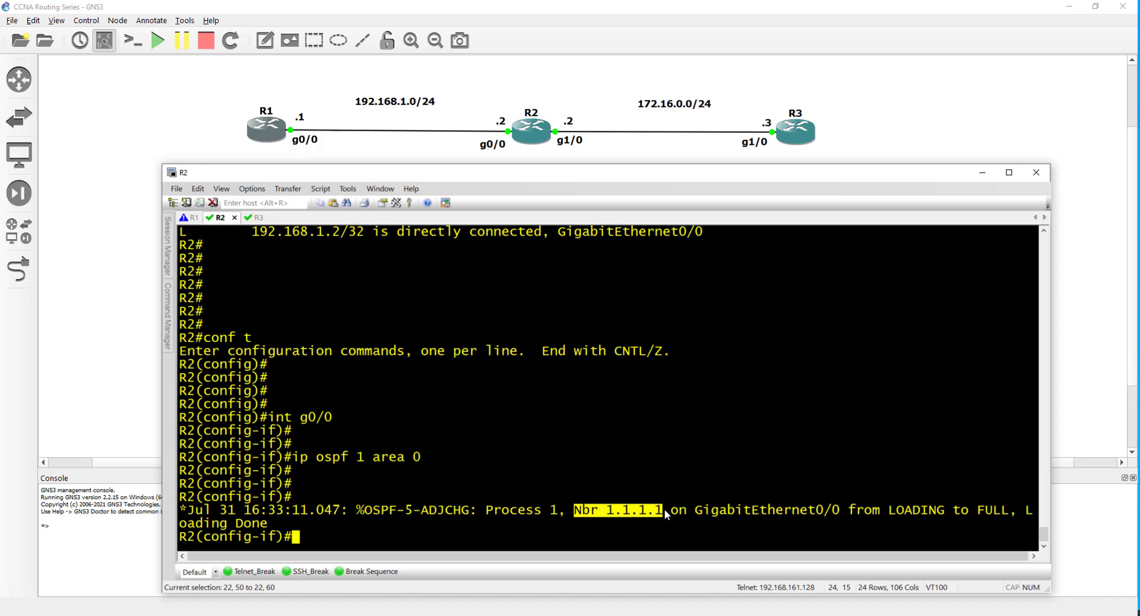
click(533, 533)
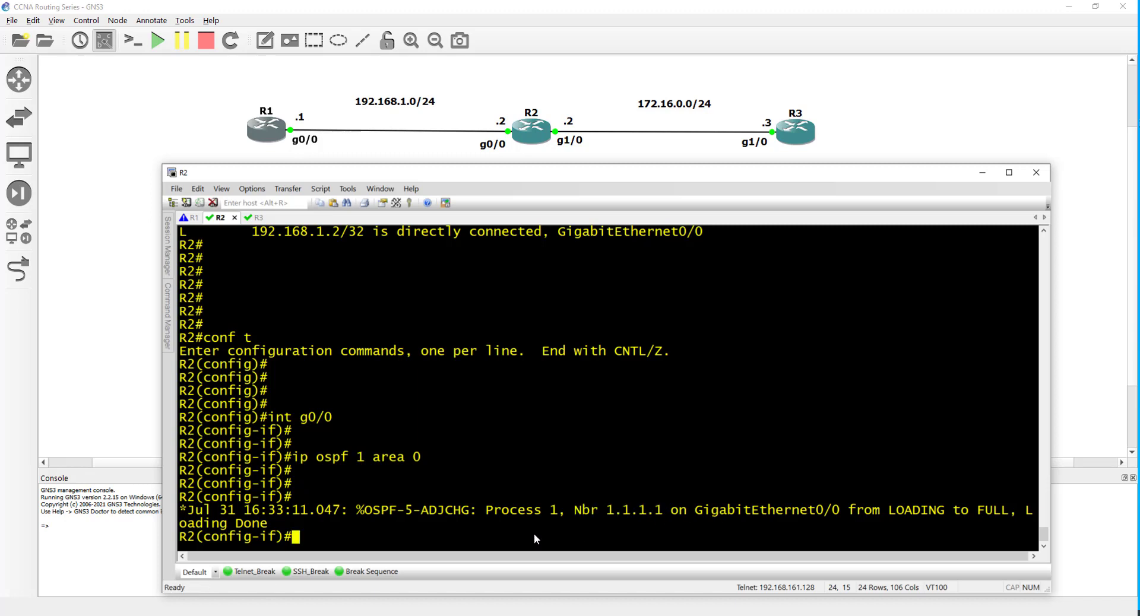
key(Return)
key(Return)
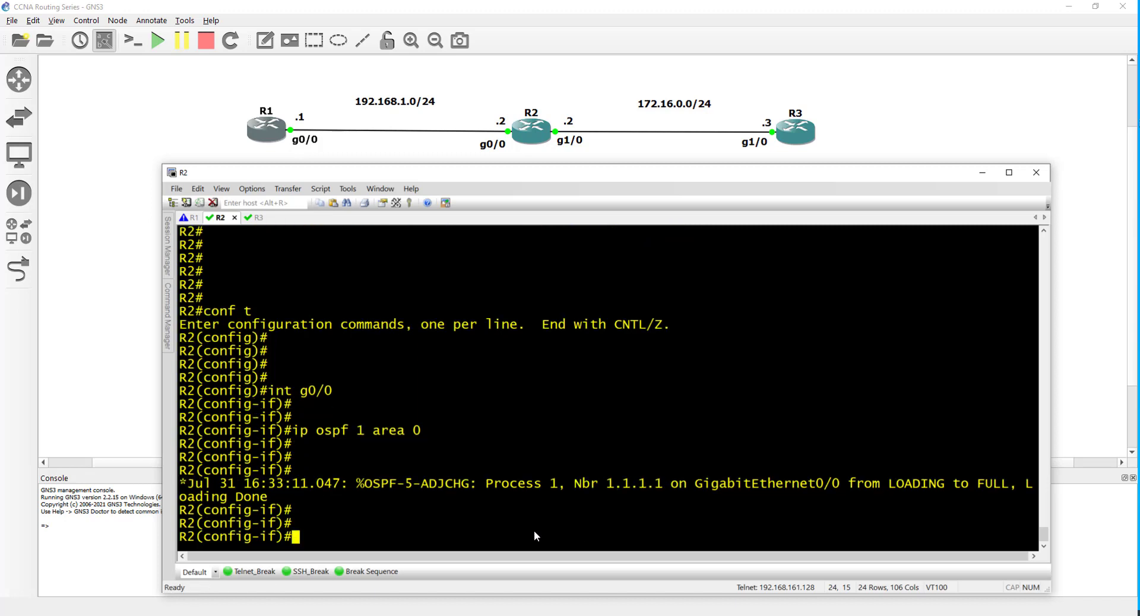
Step: Put R2's Loopback1 into OSPF 1 area 0 and end configuration mode
text(int lo 1)
key(Return)
key(Return)
key(Return)
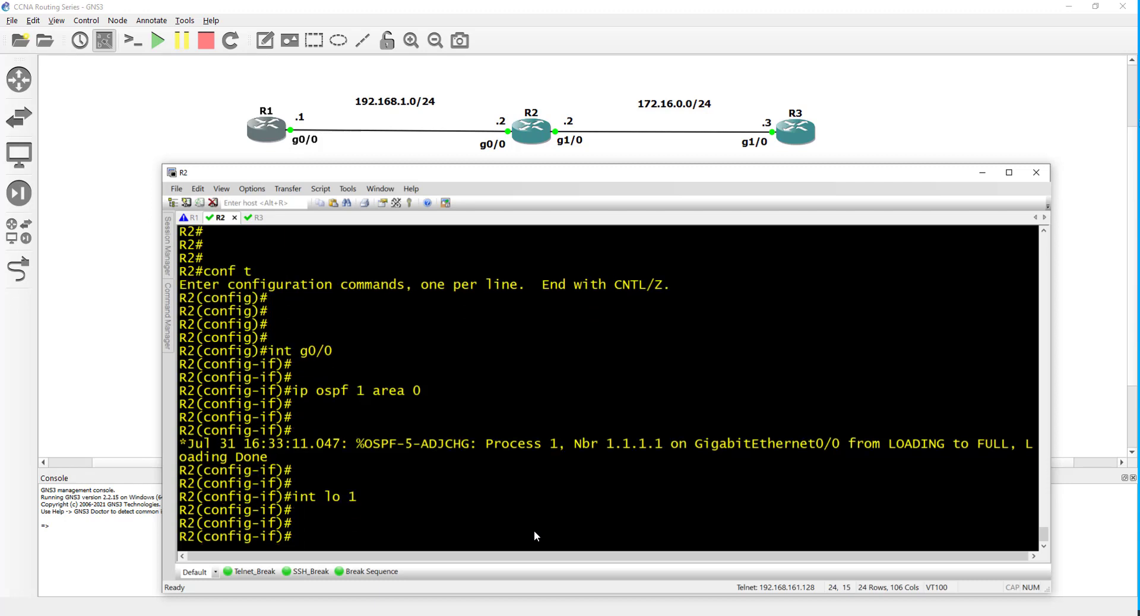
text(ip ospf 1 area 0)
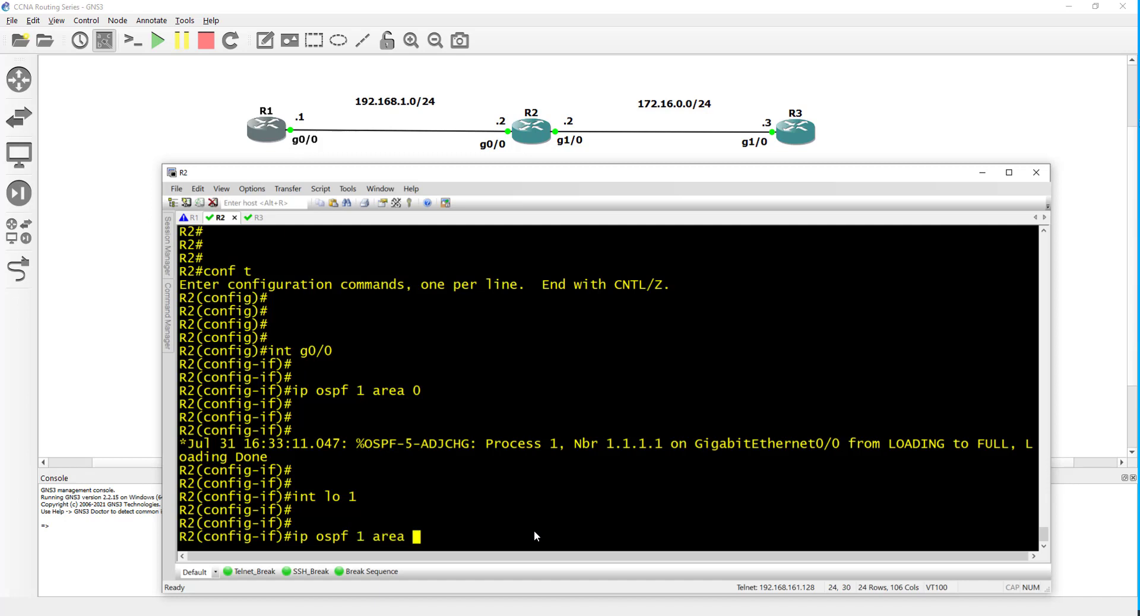
key(Return)
text(end)
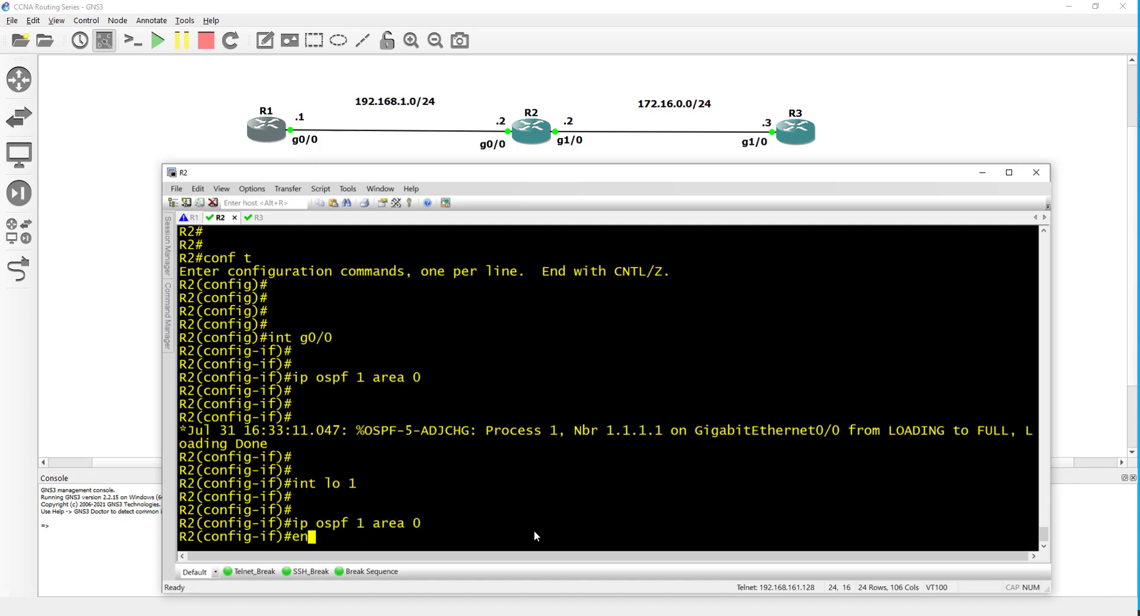
key(Return)
key(Return)
key(Return)
key(Return)
key(Return)
key(Return)
key(Return)
text(s)
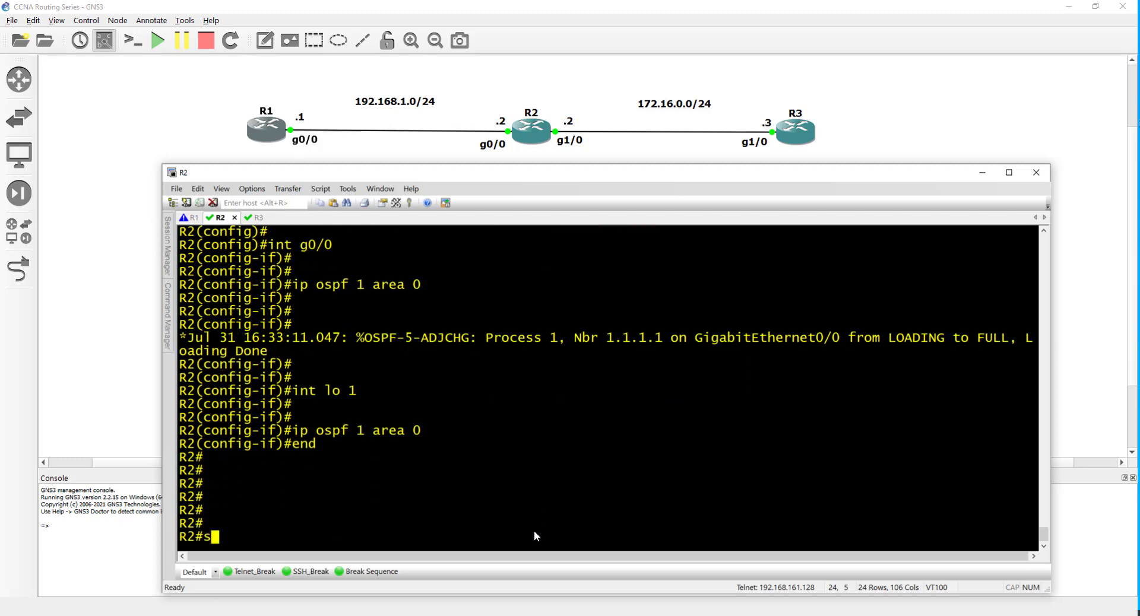
text(how ip pro)
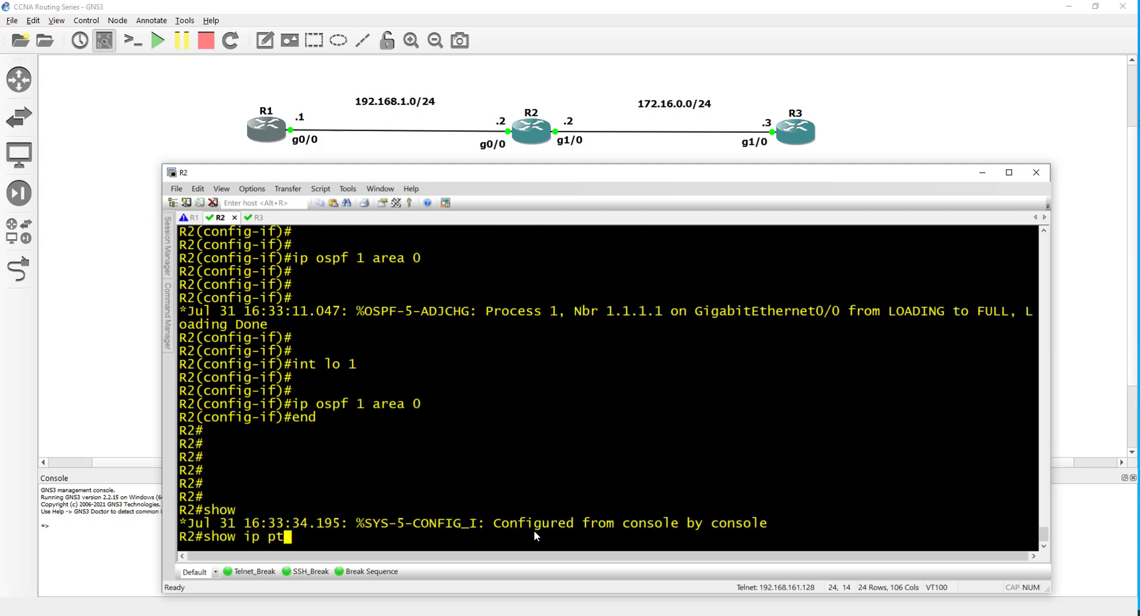
key(BackSpace)
key(BackSpace)
key(BackSpace)
key(BackSpace)
key(BackSpace)
key(BackSpace)
key(BackSpace)
key(BackSpace)
key(BackSpace)
key(BackSpace)
key(BackSpace)
key(Return)
key(Return)
key(Return)
key(Return)
key(Return)
key(Return)
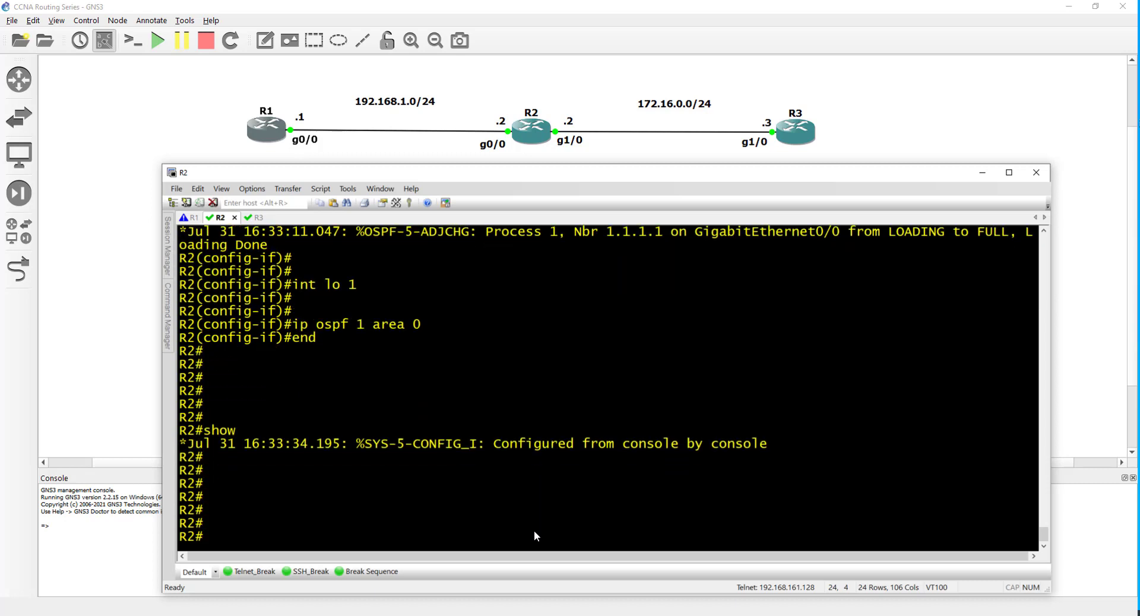
Step: Run show ip ospf interface on R2, noting Loopback1 is up in area 0
text(show ip ospf i)
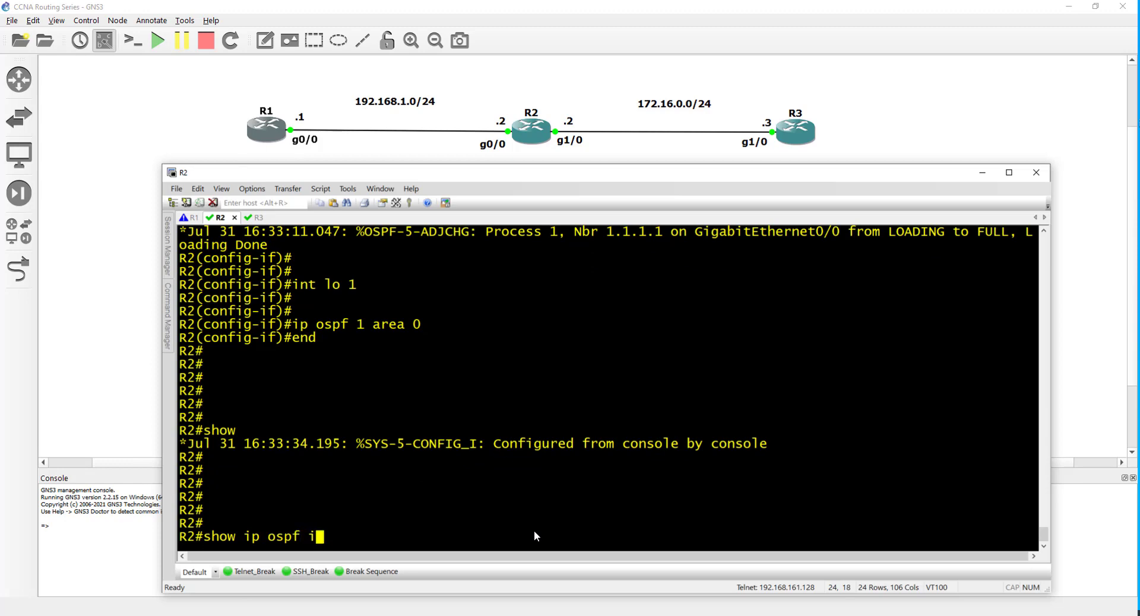
text(nterfa)
key(Tab)
key(Return)
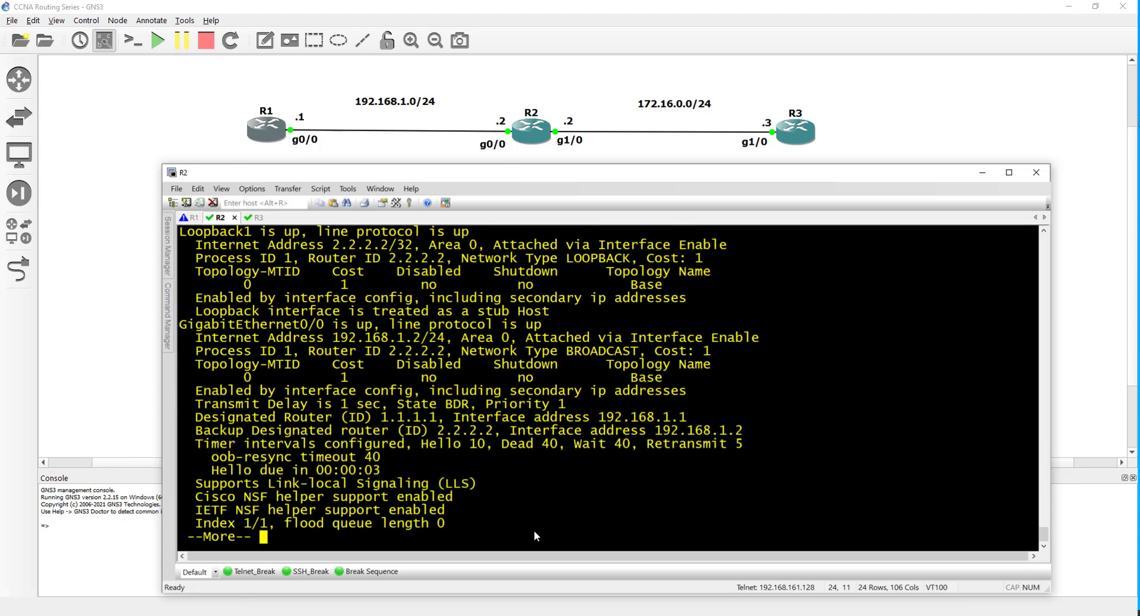
key(space)
scroll(362, 400, up, 4)
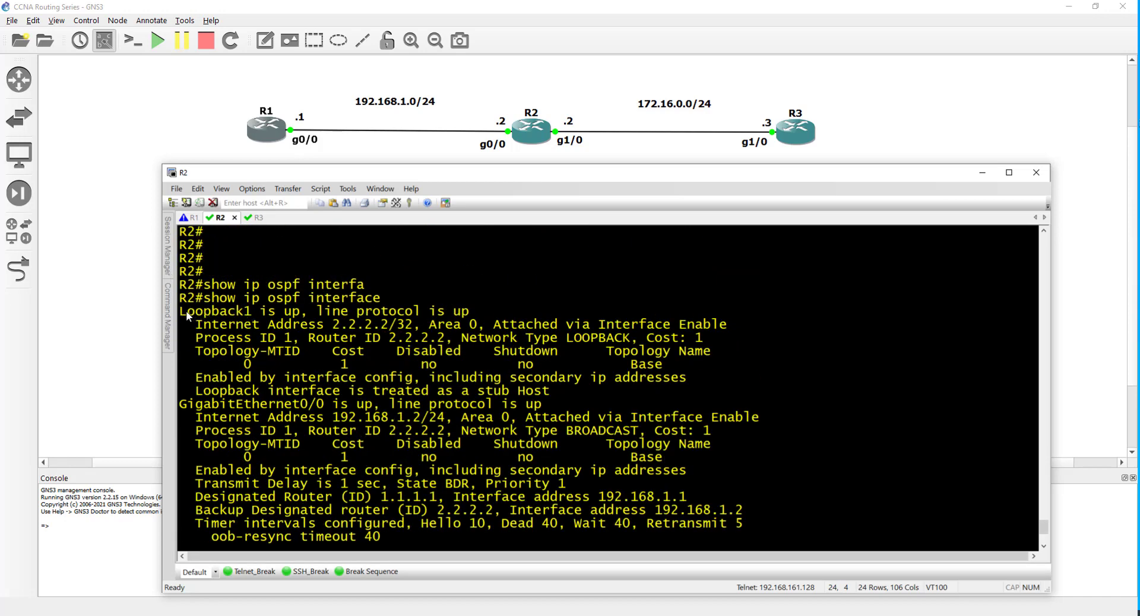
drag(180, 311, 315, 312)
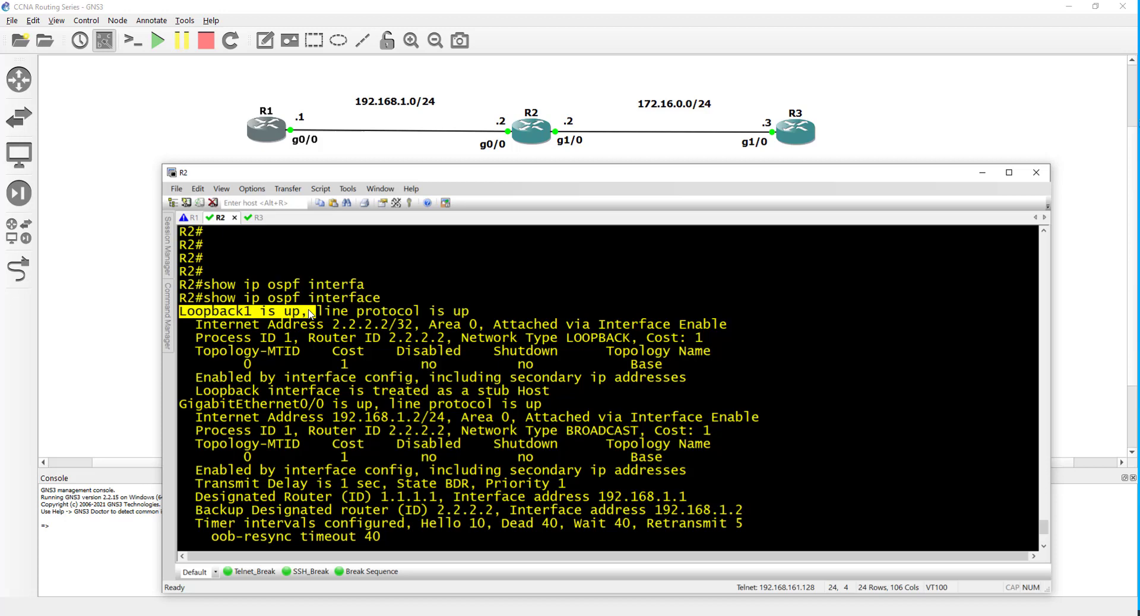
drag(194, 404, 382, 399)
Step: Review GigabitEthernet0/0's entry: BDR in area 0, Hello 10/Dead 40, adjacent with DR 1.1.1.1
scroll(423, 410, down, 1)
scroll(421, 409, down, 2)
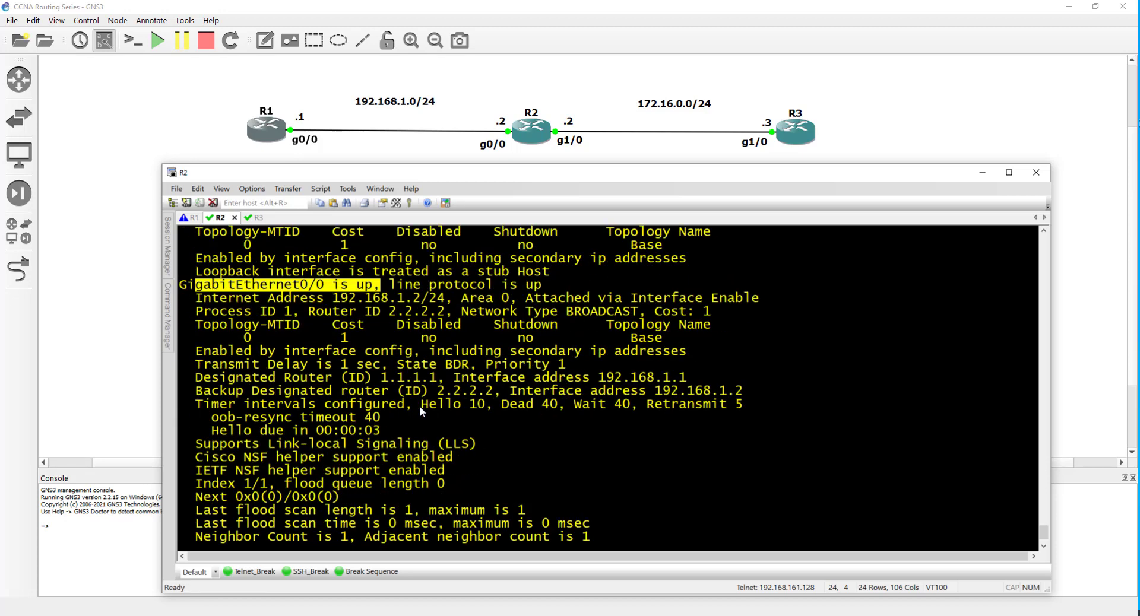
scroll(446, 404, down, 1)
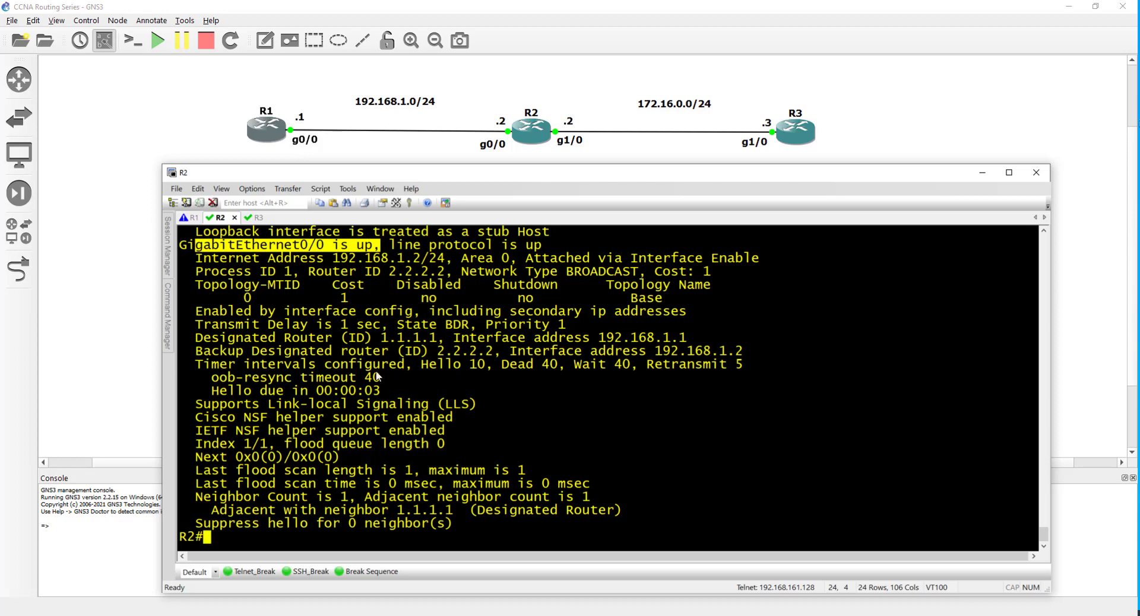
drag(202, 365, 605, 369)
click(444, 368)
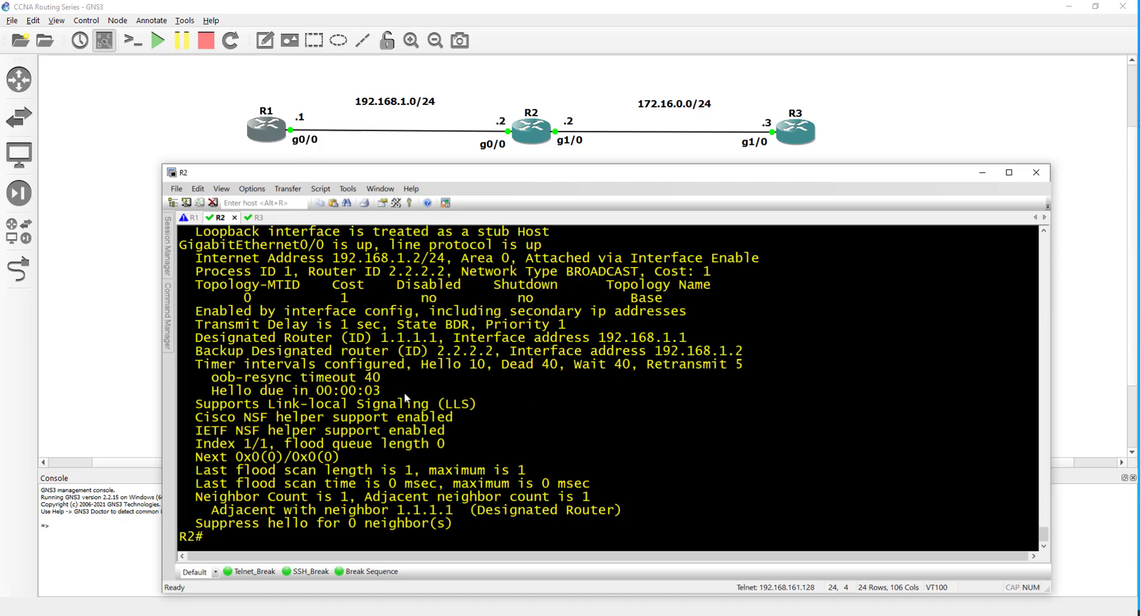
scroll(425, 441, up, 1)
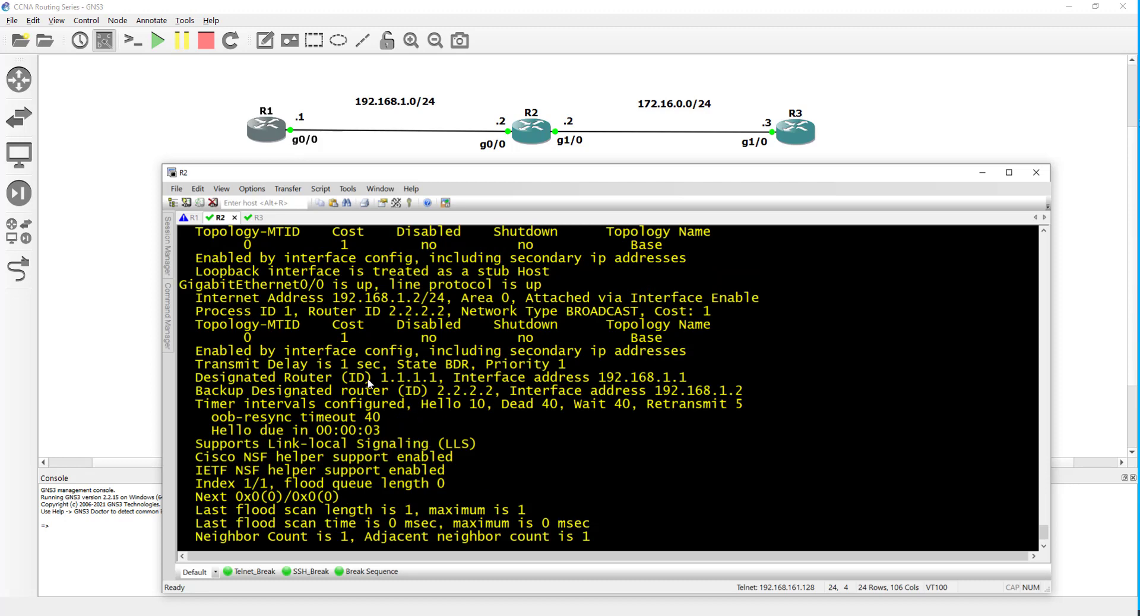
scroll(368, 383, up, 2)
scroll(386, 344, down, 3)
key(Return)
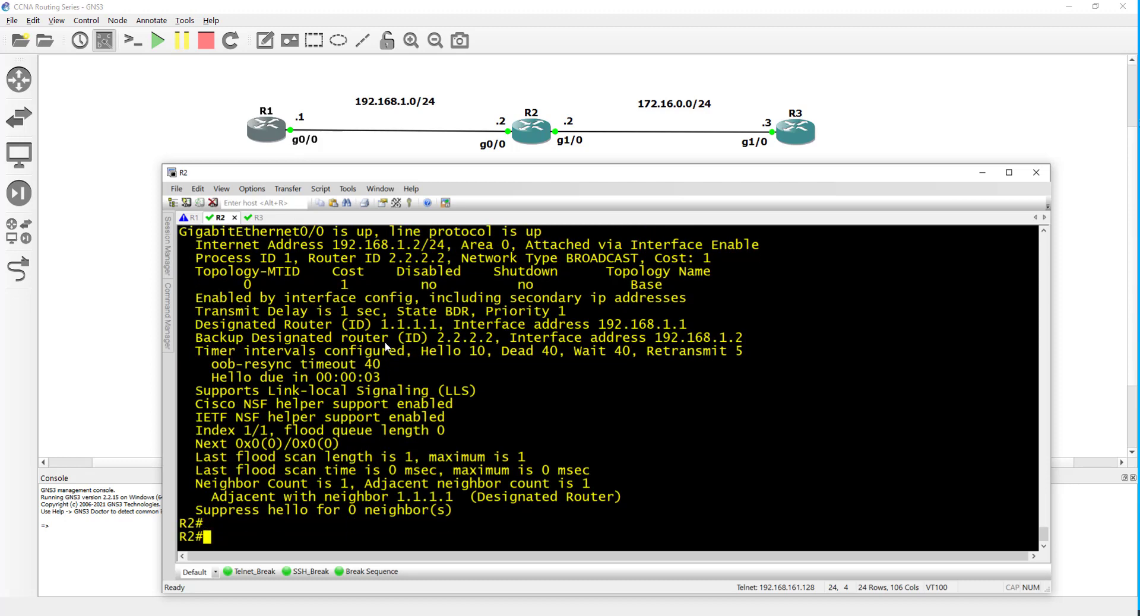
Step: Show R2's routing table and locate the O route to 1.1.1.1 [110/2] via 192.168.1.1
key(Return)
key(Return)
key(Return)
key(Return)
text(show)
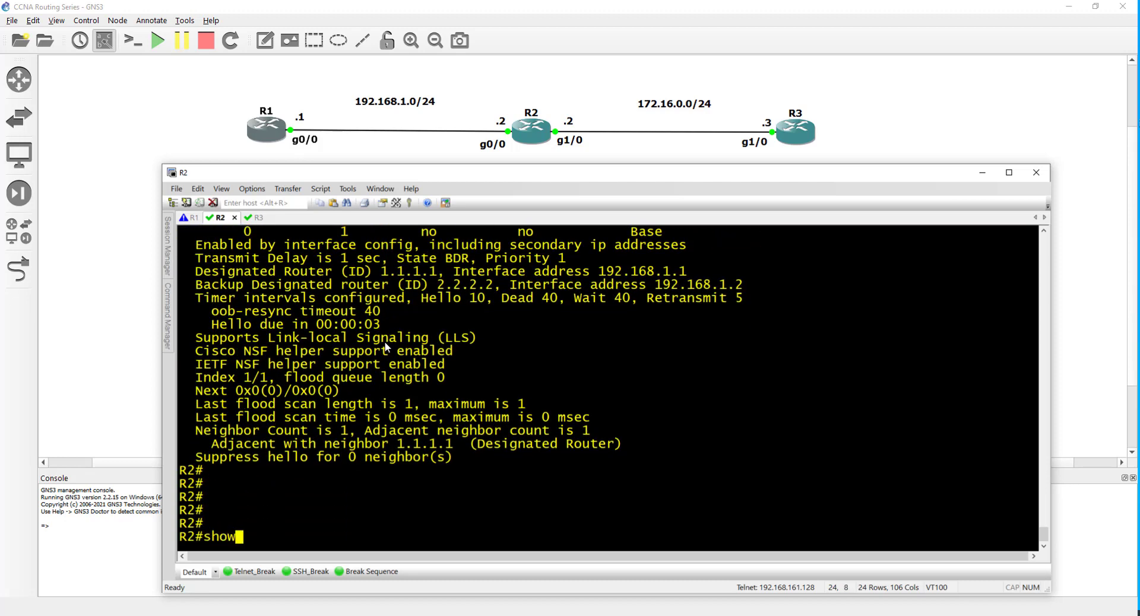
text( ip route)
key(Return)
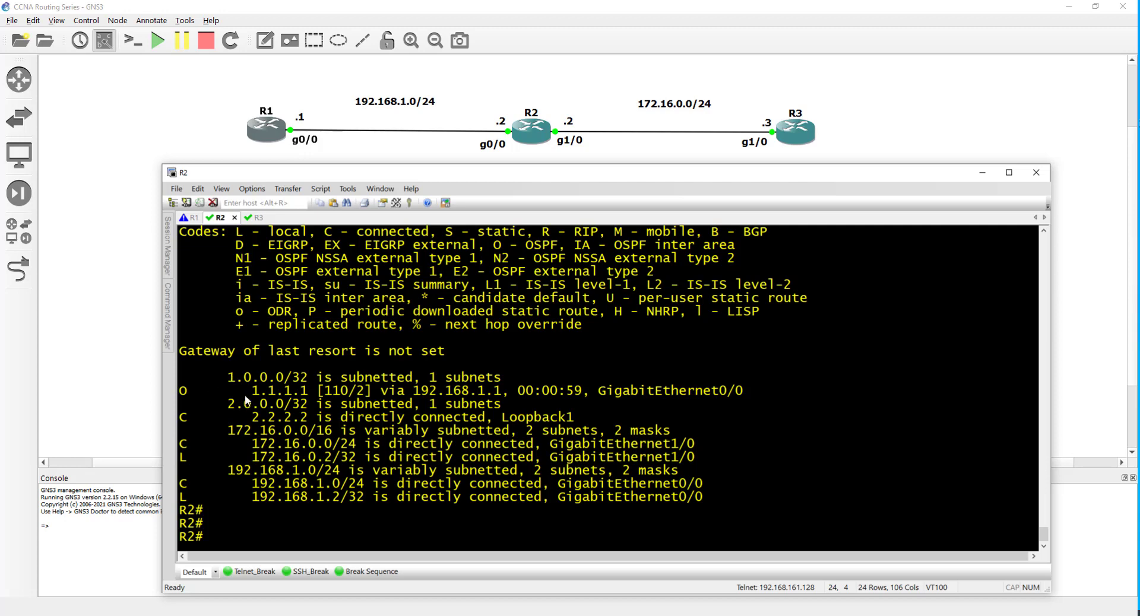
drag(244, 394, 300, 395)
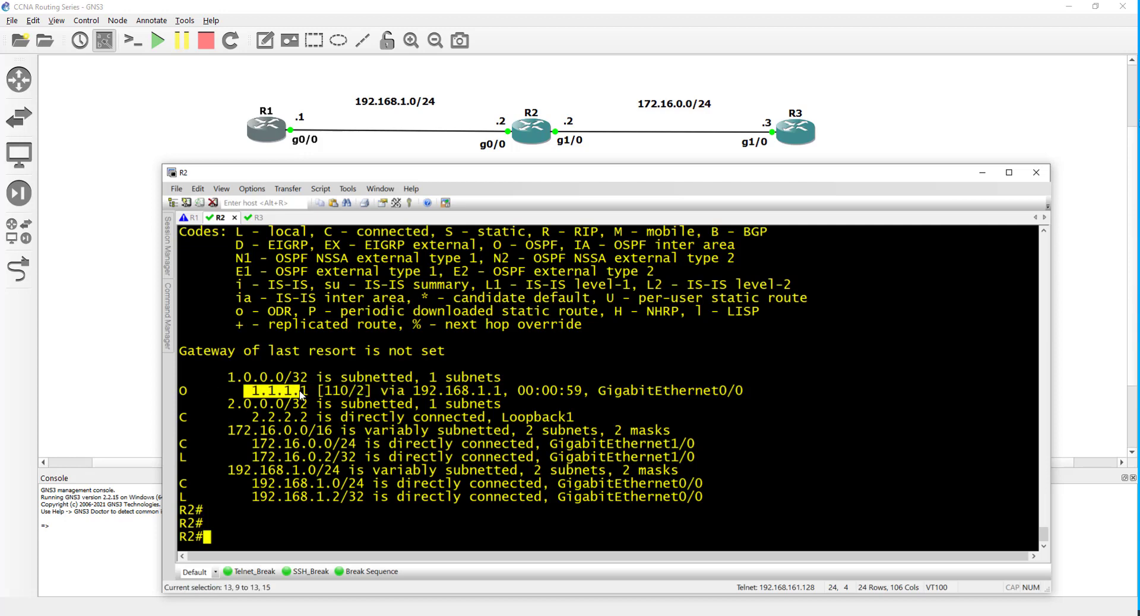
click(396, 446)
key(Return)
key(Return)
key(Return)
key(Return)
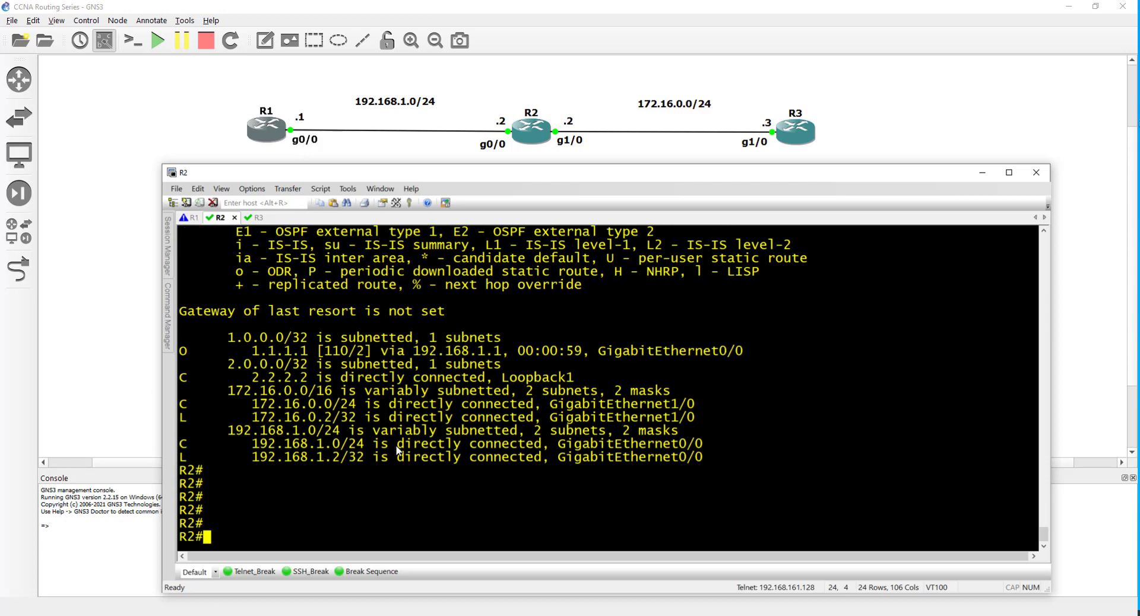
Step: On R2, list OSPF routes and confirm 1.1.1.1 [110/2] via 192.168.1.1 on GigabitEthernet0/0
text(show ip route o)
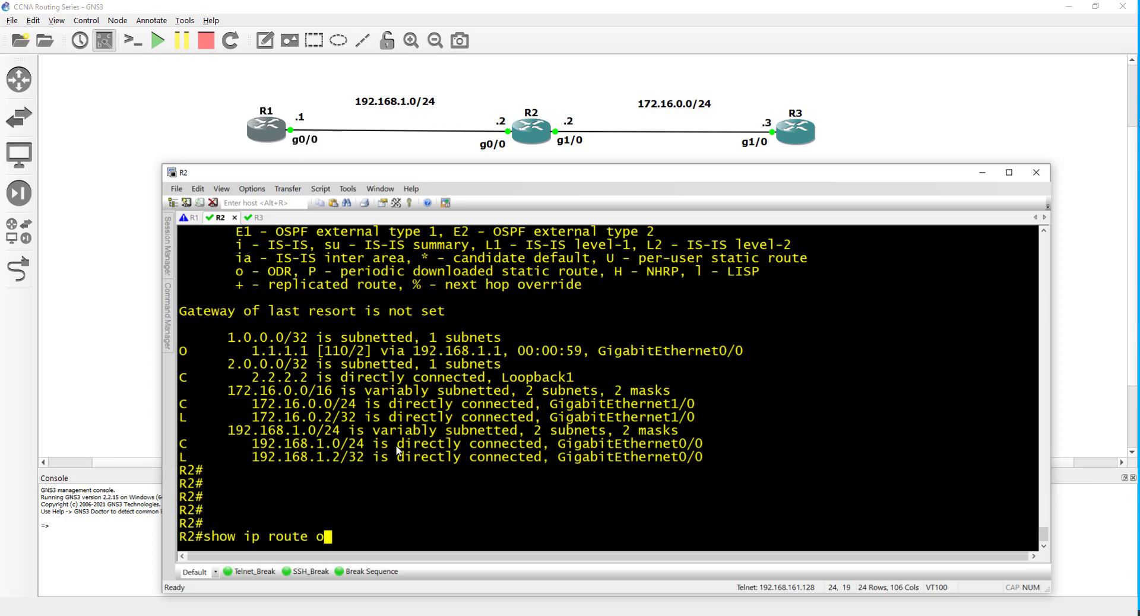
text(spf)
key(Return)
key(Return)
key(Return)
key(Return)
key(Return)
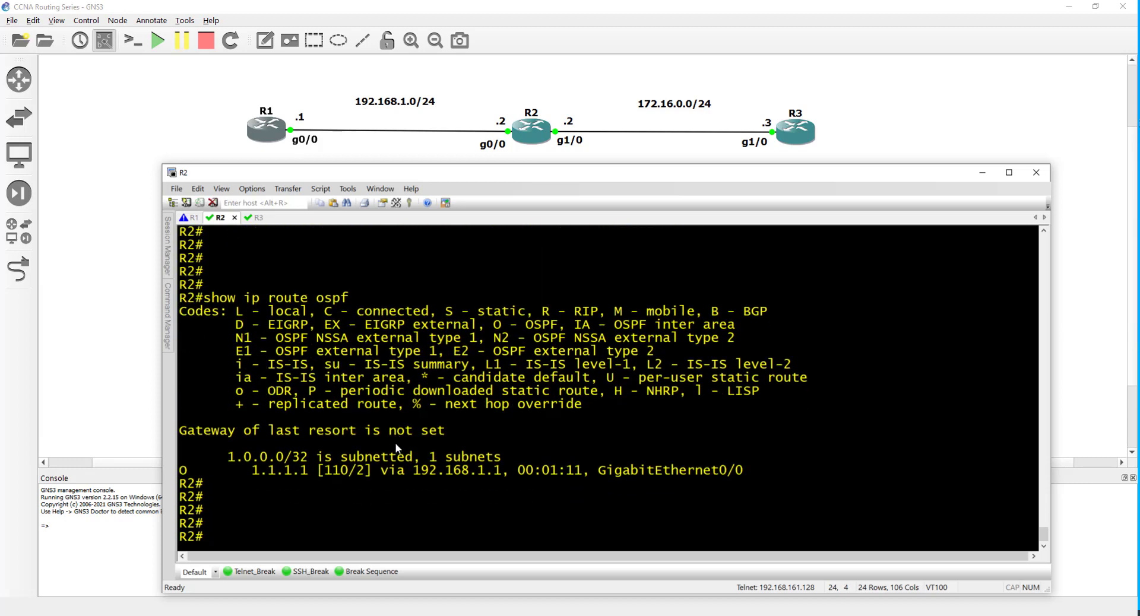
drag(228, 470, 446, 470)
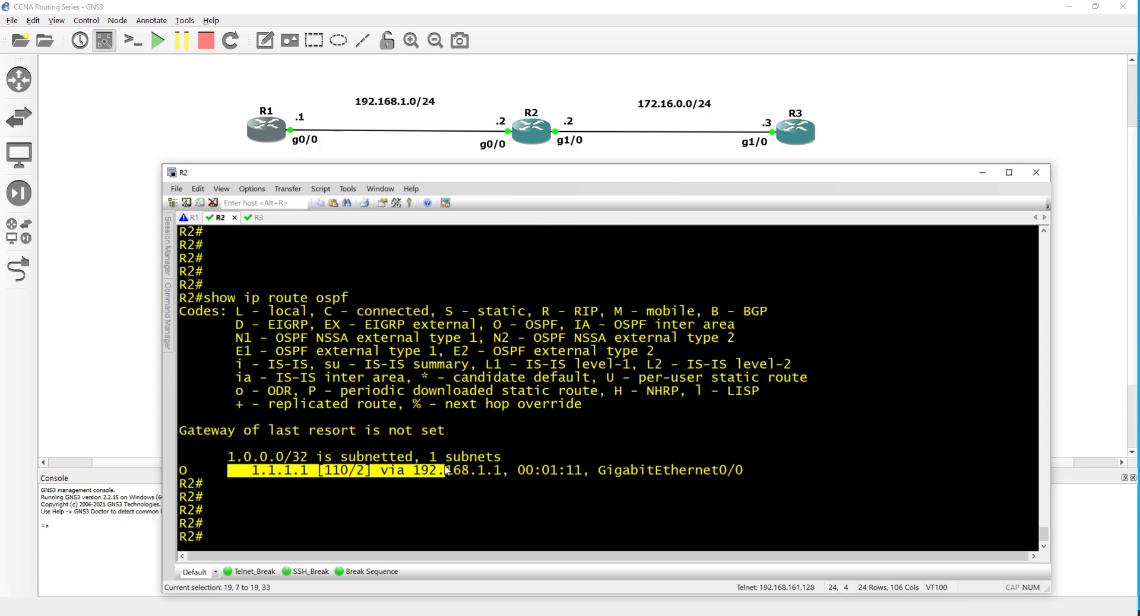
drag(228, 470, 502, 470)
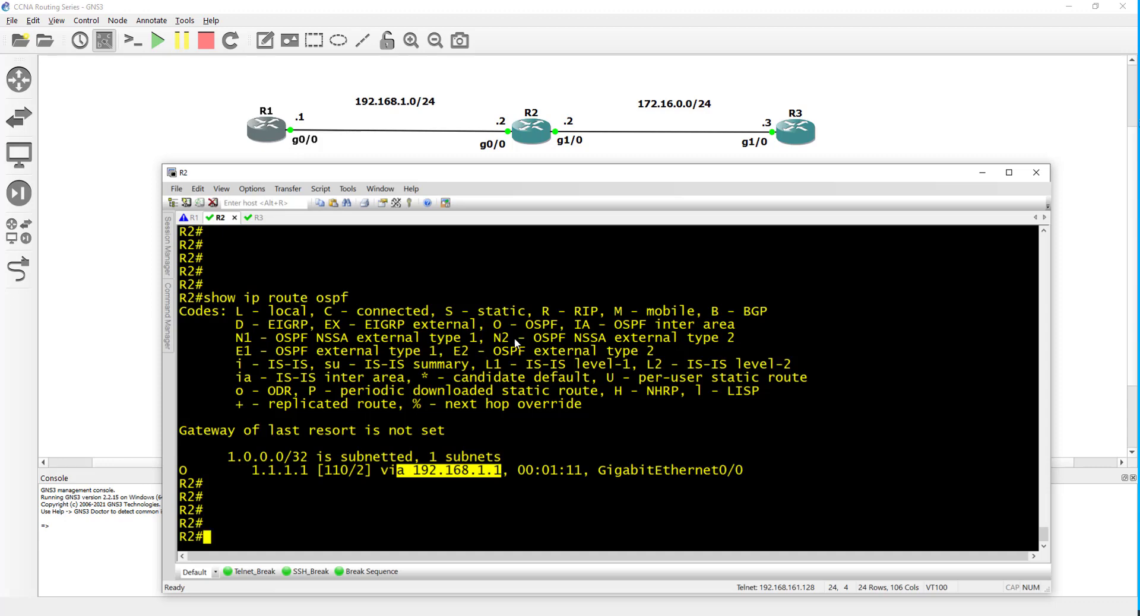
drag(494, 325, 743, 330)
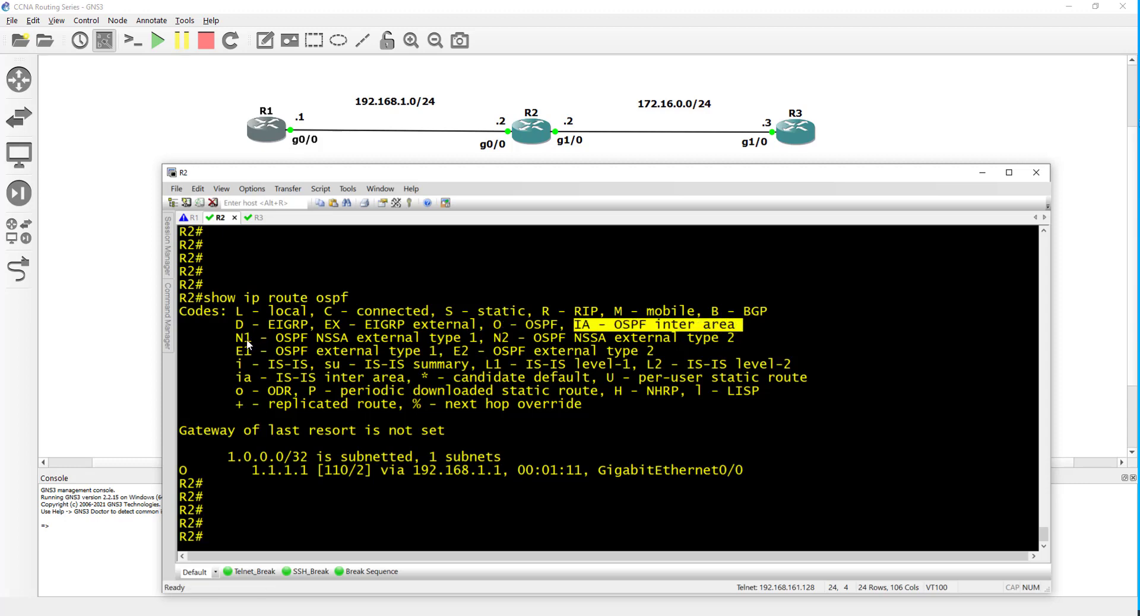
drag(236, 337, 493, 340)
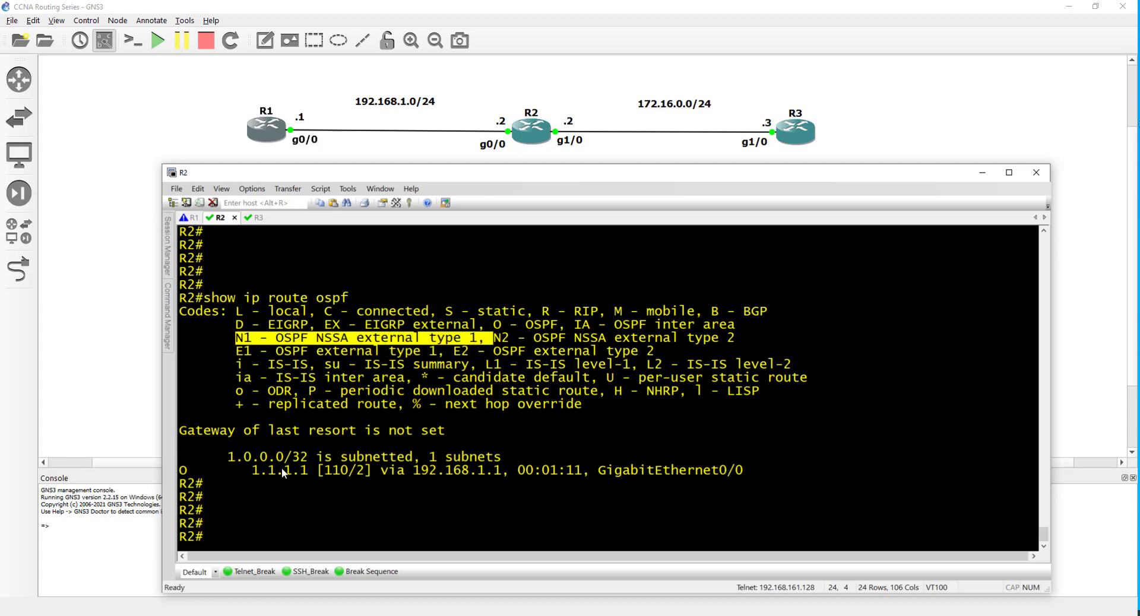
click(286, 499)
key(Return)
key(Return)
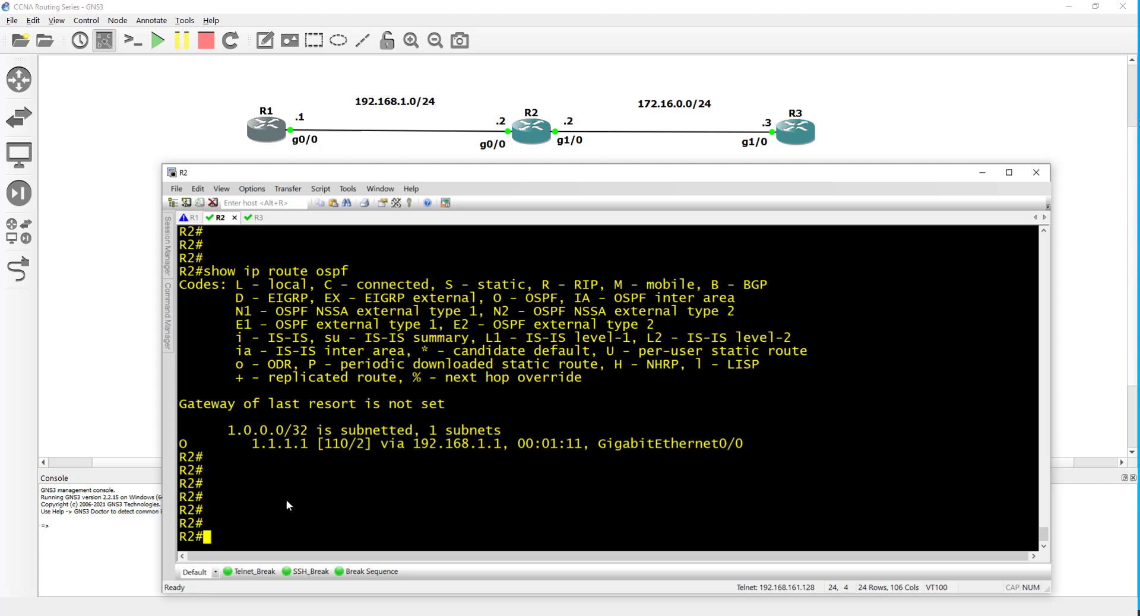
key(Return)
key(Return)
key(Return)
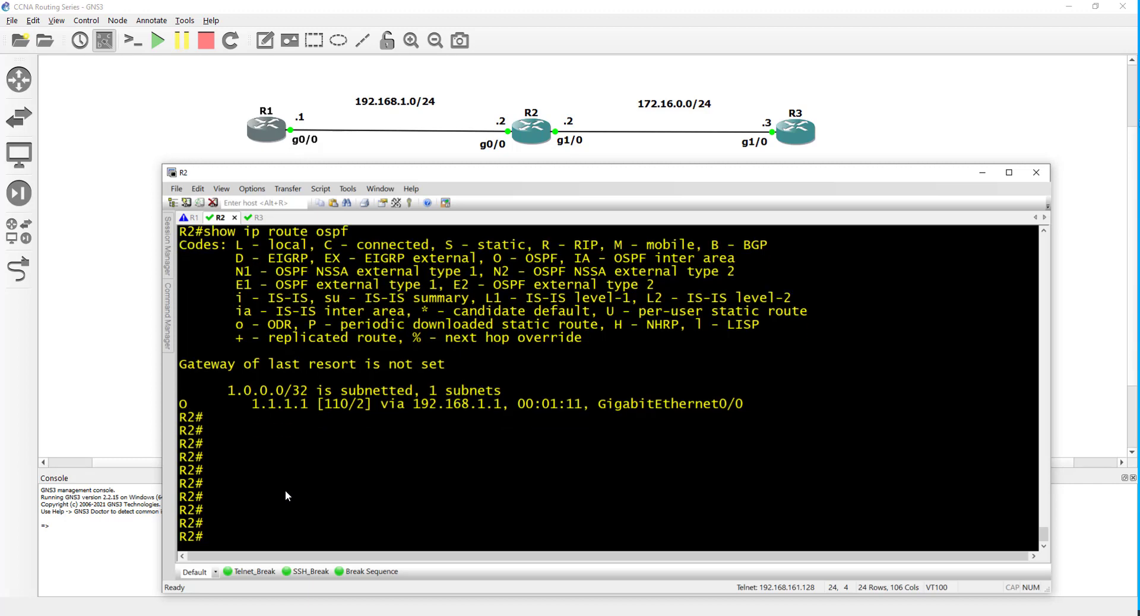
Step: On R1's console, run show ip ospf neig to list the OSPF neighbors
click(190, 218)
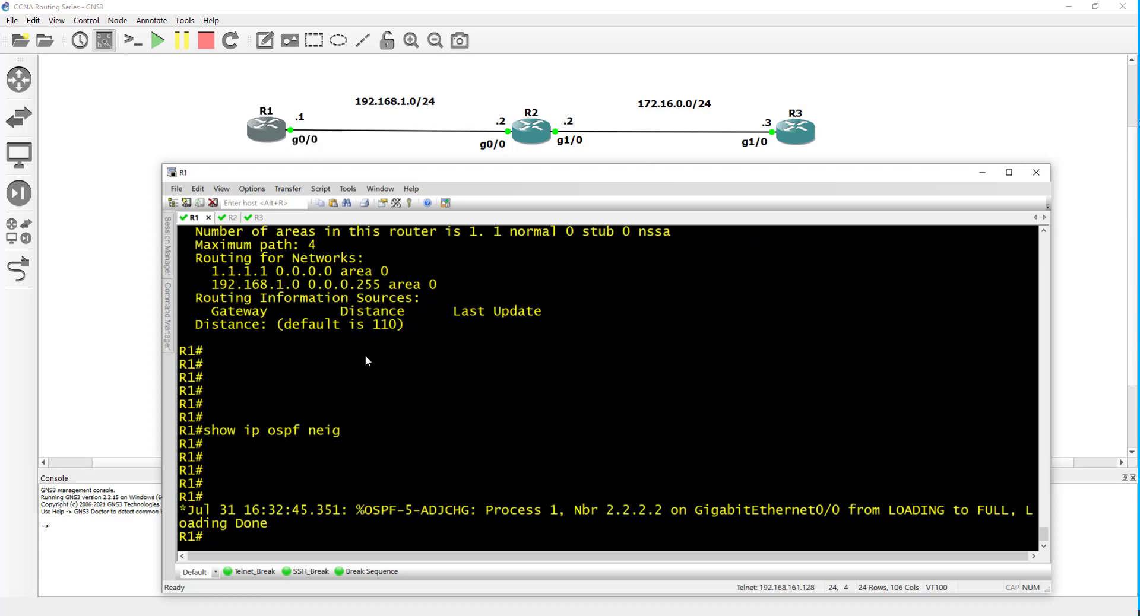
key(Return)
key(Return)
key(Return)
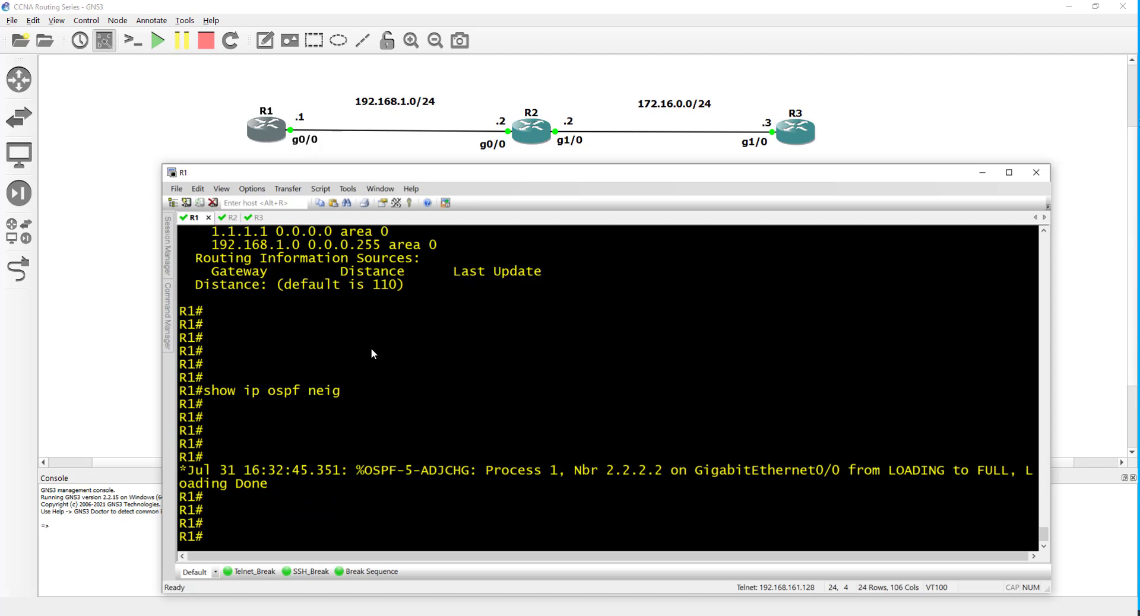
key(Return)
key(Return)
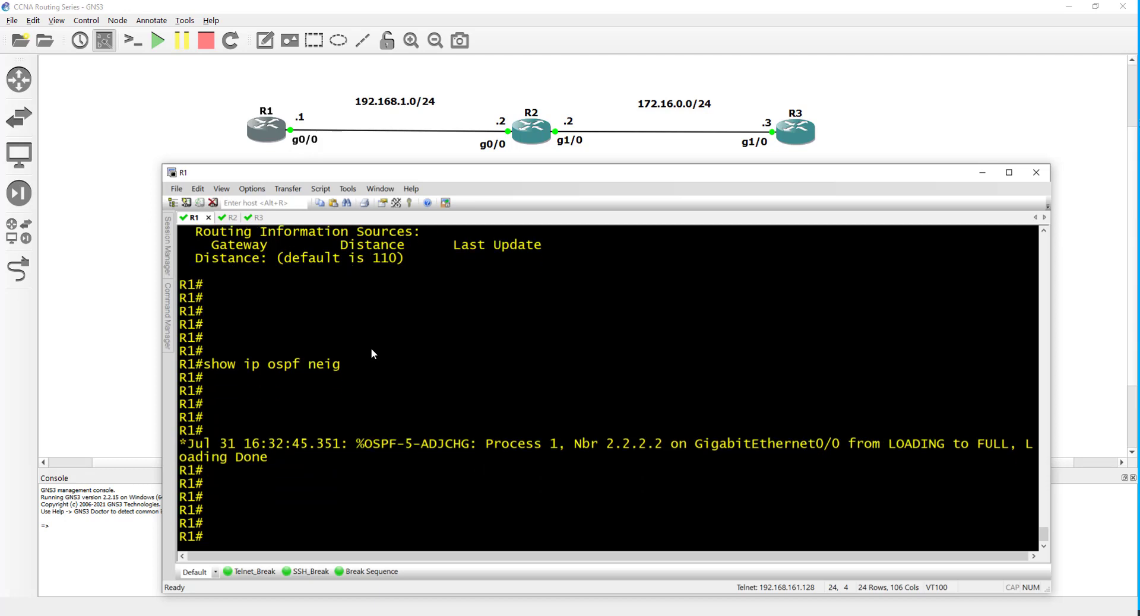
text(show ip osp)
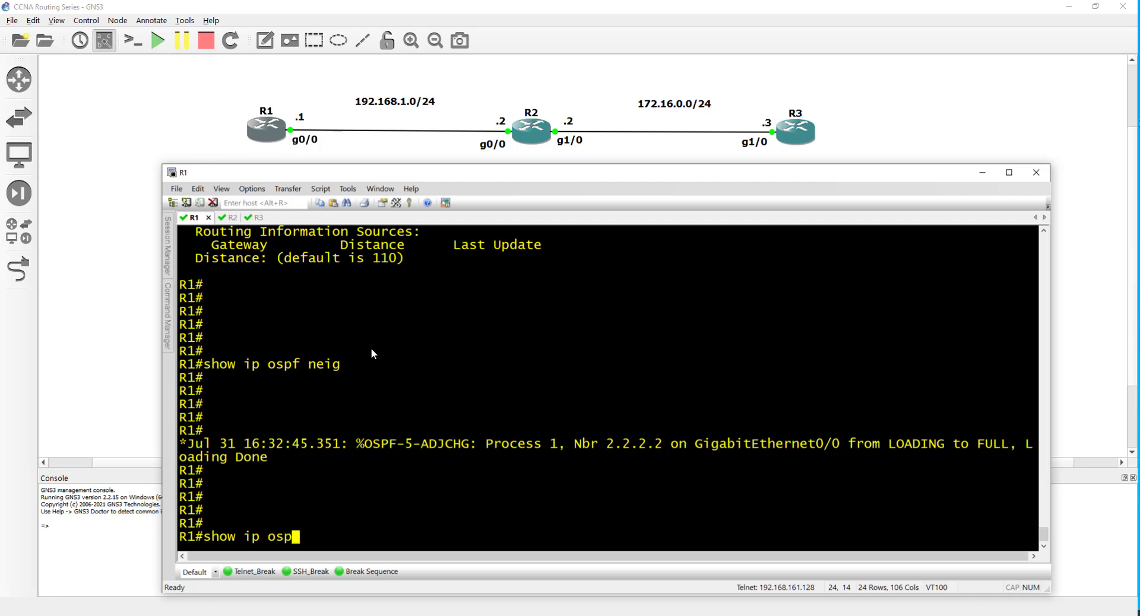
text(f neig)
key(Return)
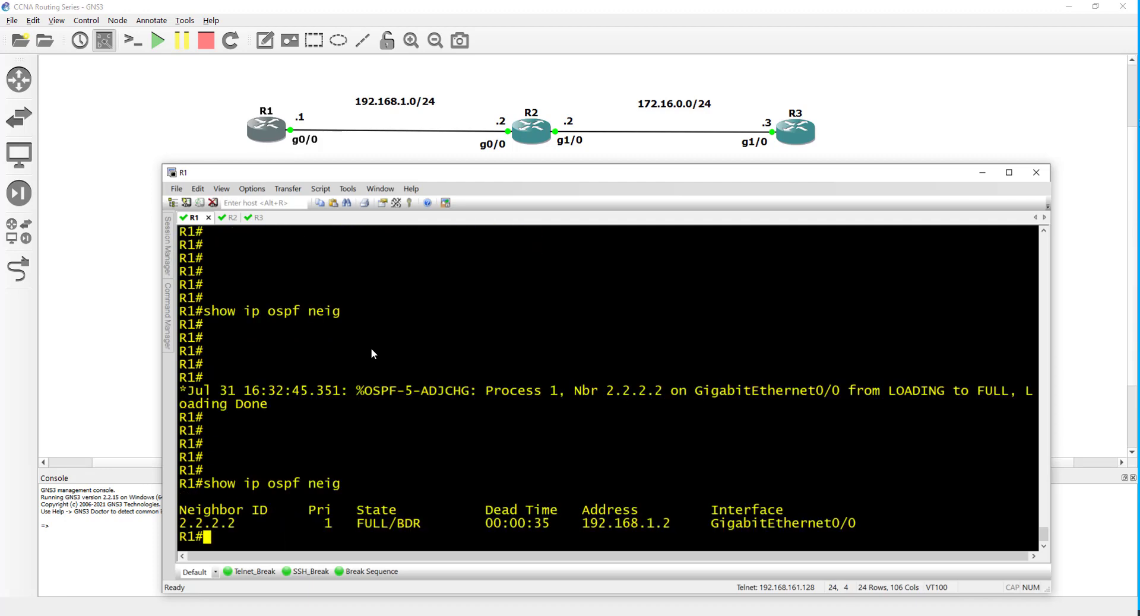
key(Return)
key(Return)
key(Return)
key(Return)
key(Return)
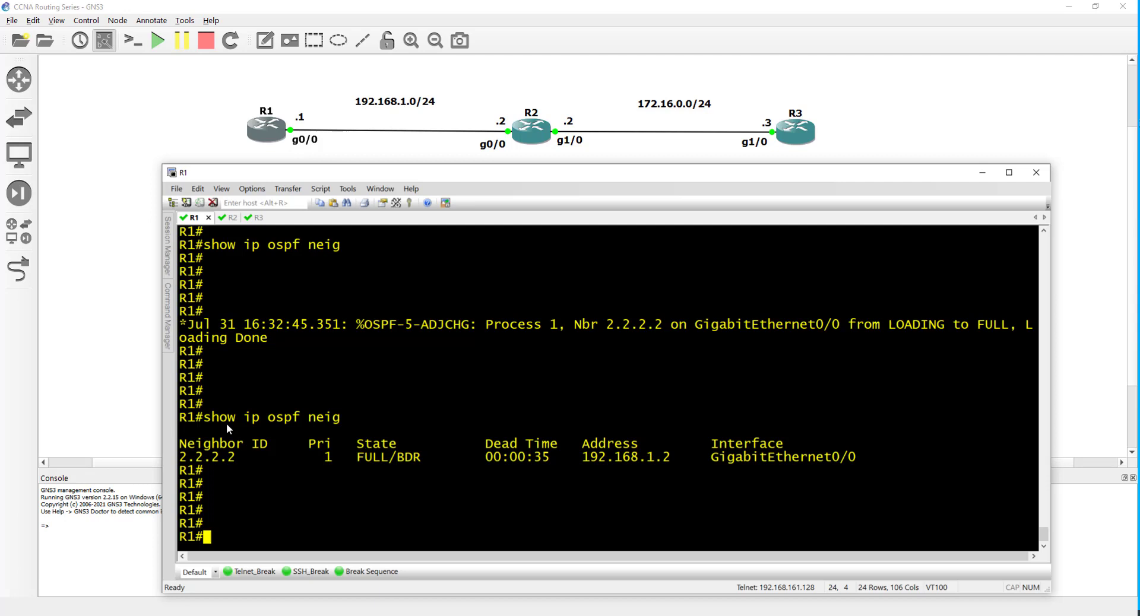
Step: Confirm neighbor 2.2.2.2 is FULL/BDR, copy the command, and return to R2's console
mouse_move(179, 457)
mouse_down()
mouse_move(250, 455)
mouse_move(183, 464)
mouse_up()
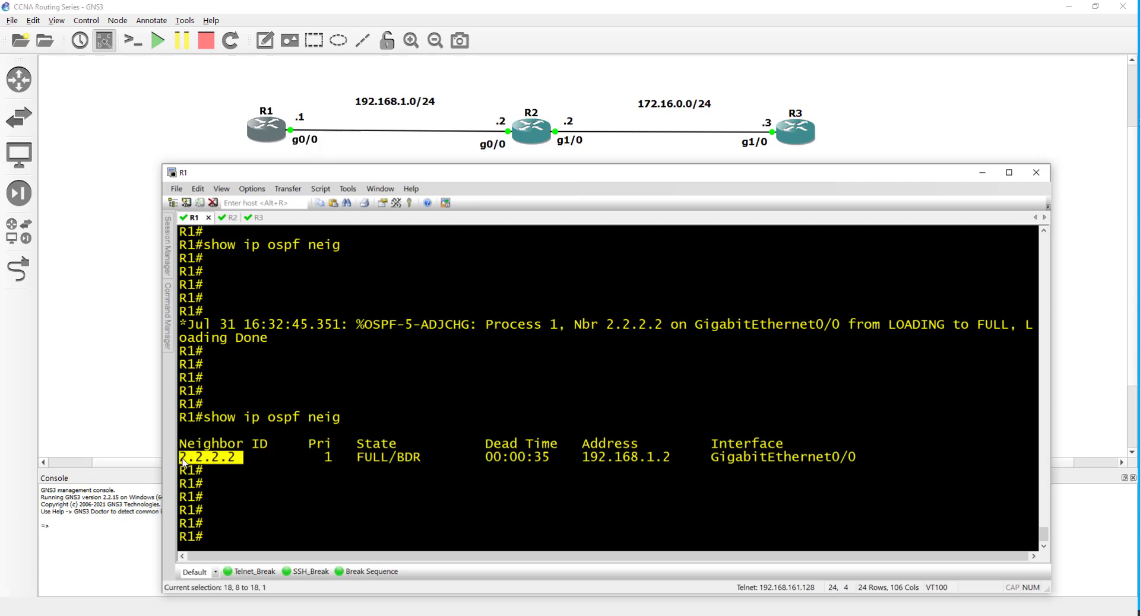
drag(322, 461, 422, 458)
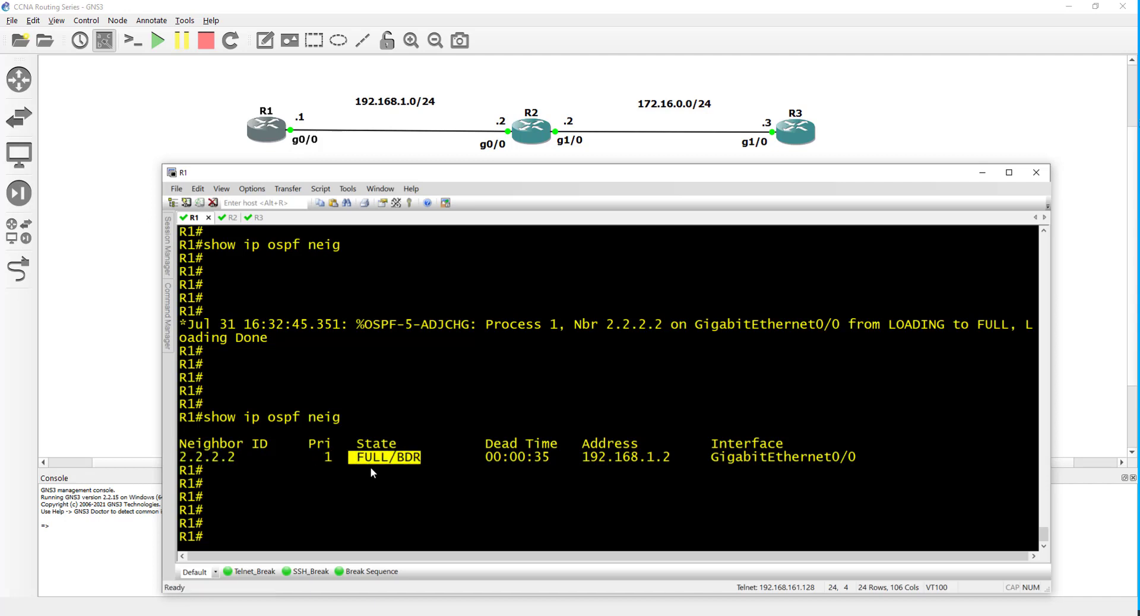
click(408, 464)
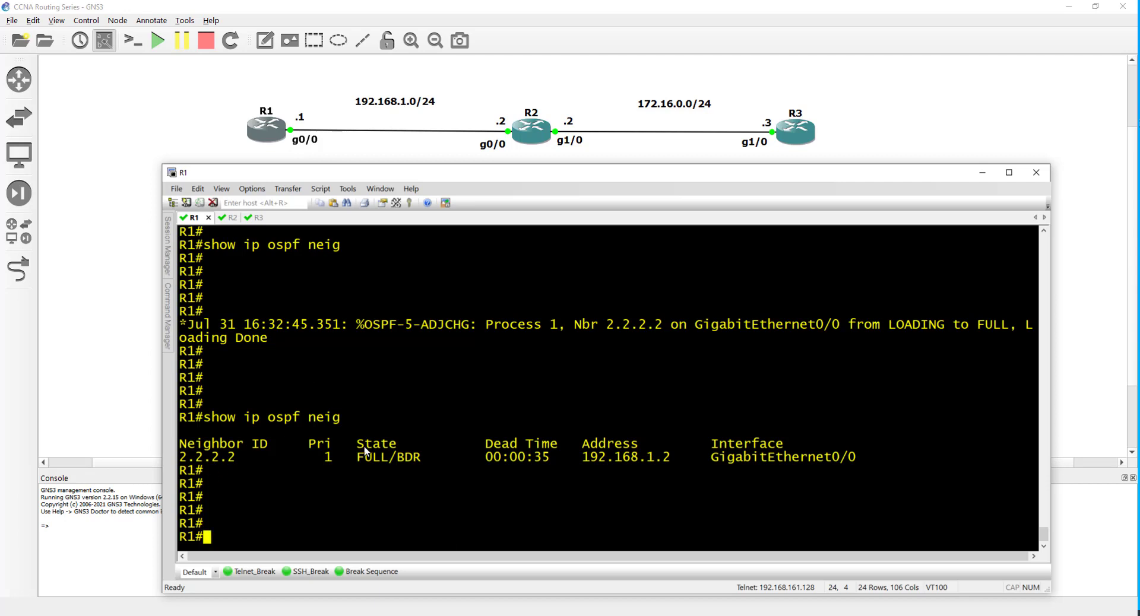
mouse_move(210, 418)
mouse_down()
mouse_move(347, 415)
mouse_move(204, 418)
mouse_up()
key(ctrl+c)
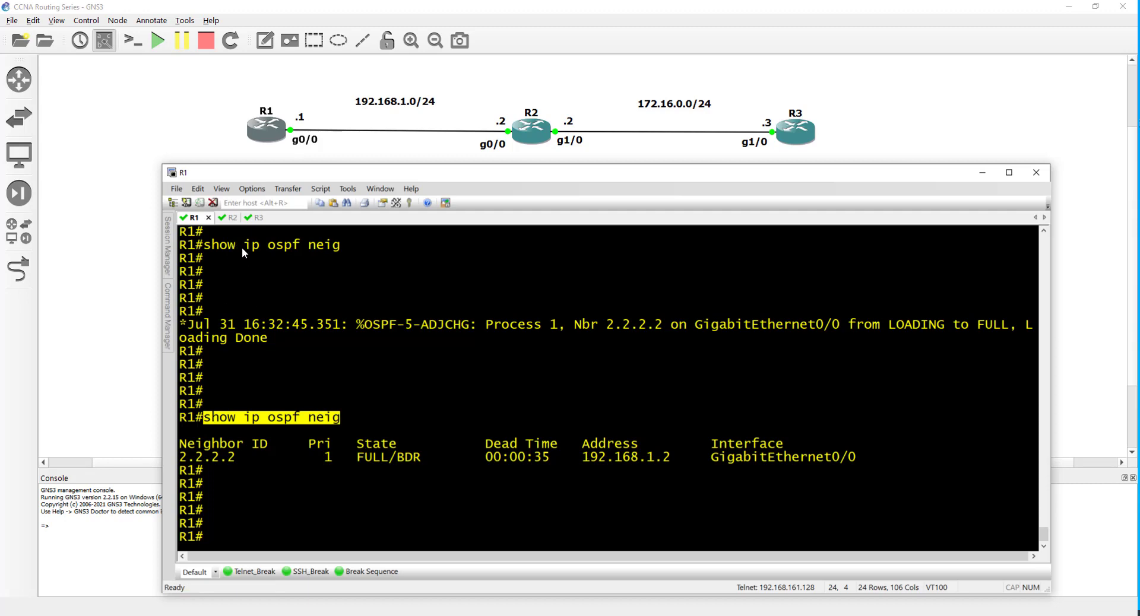
click(230, 220)
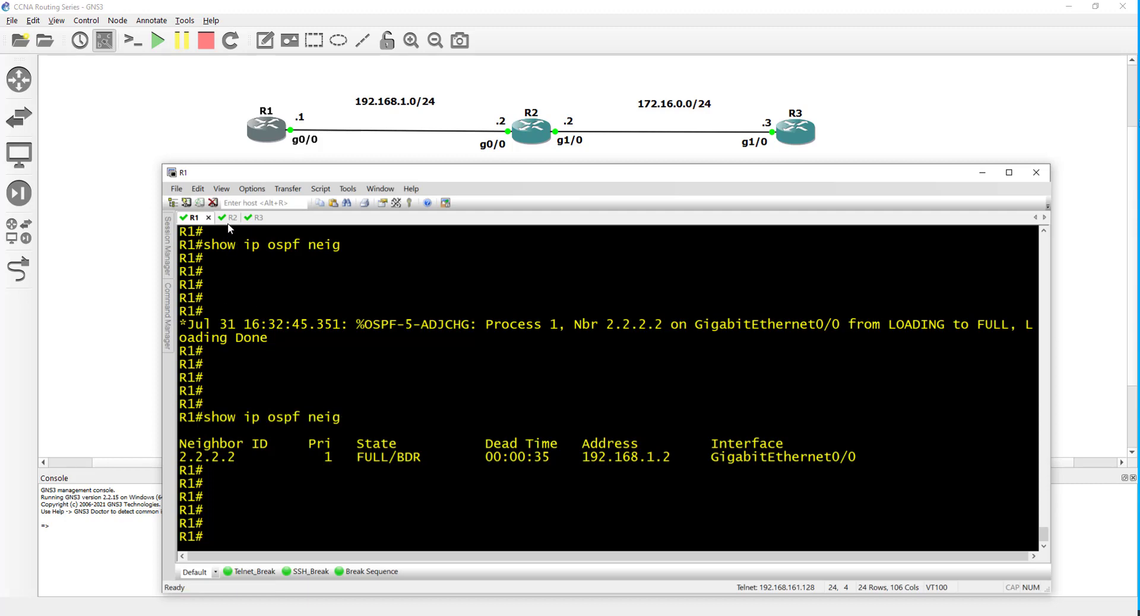
Step: Paste and run show ip ospf neig on R2, confirming 1.1.1.1 is FULL/DR, and dock the Command Manager pane
right_click(473, 482)
key(Return)
key(Return)
key(Return)
key(Return)
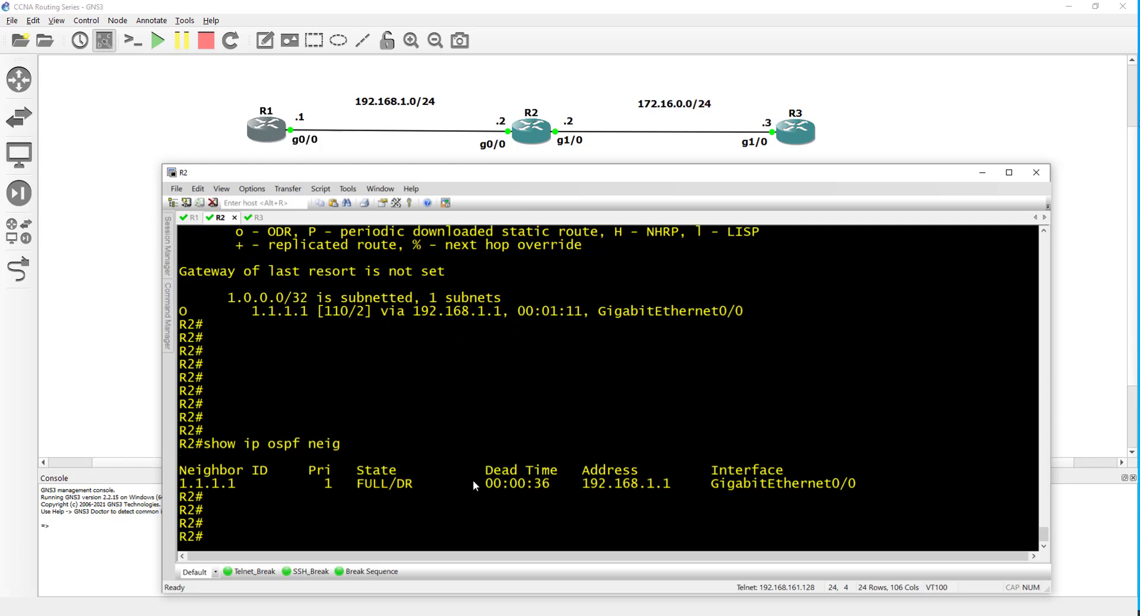
drag(413, 488, 356, 486)
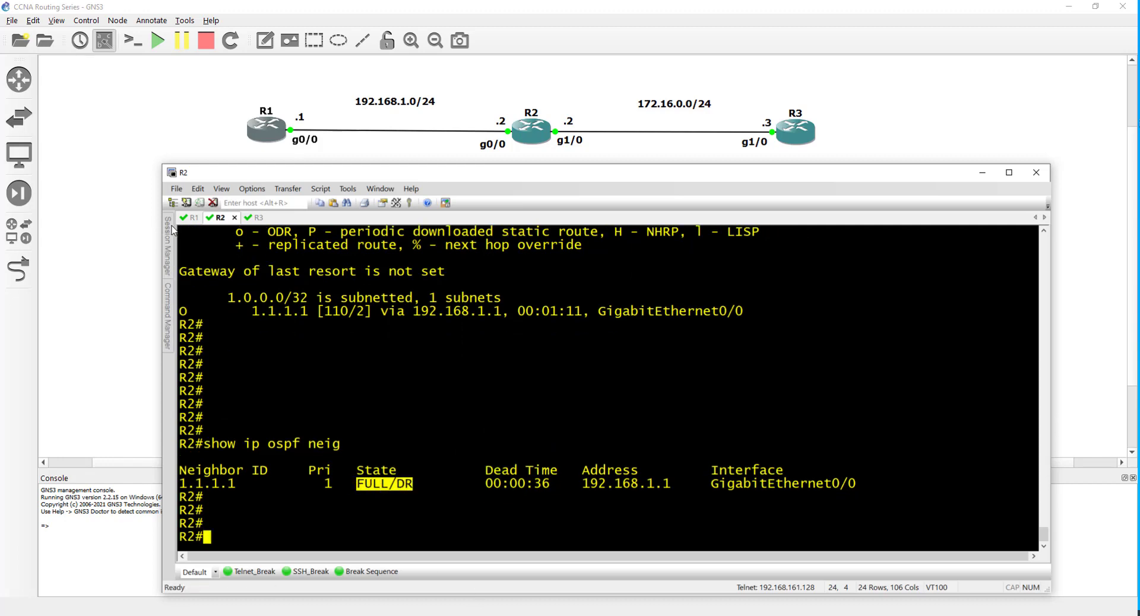
mouse_move(168, 246)
click(277, 216)
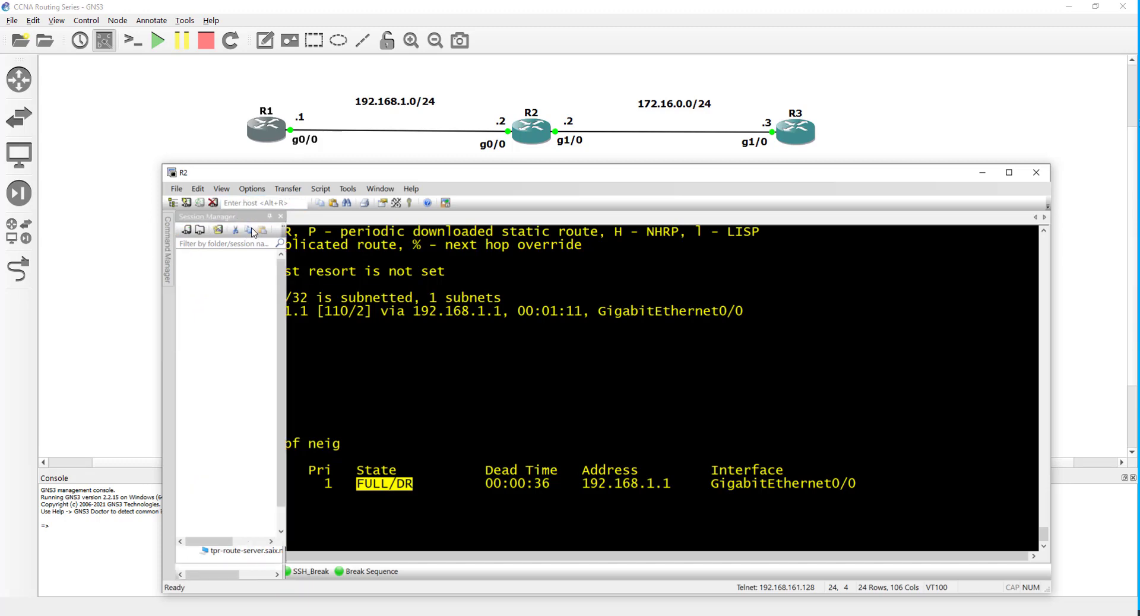
click(344, 326)
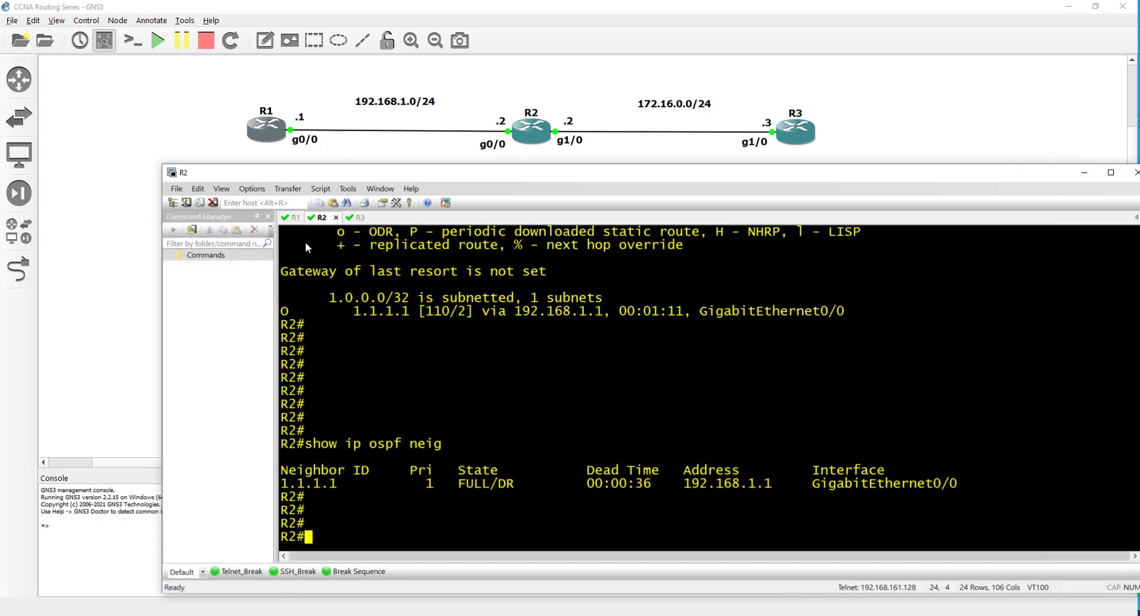
Step: Compare R2's DR role with R1's BDR role for the neighbor, ending on R1's console
click(295, 217)
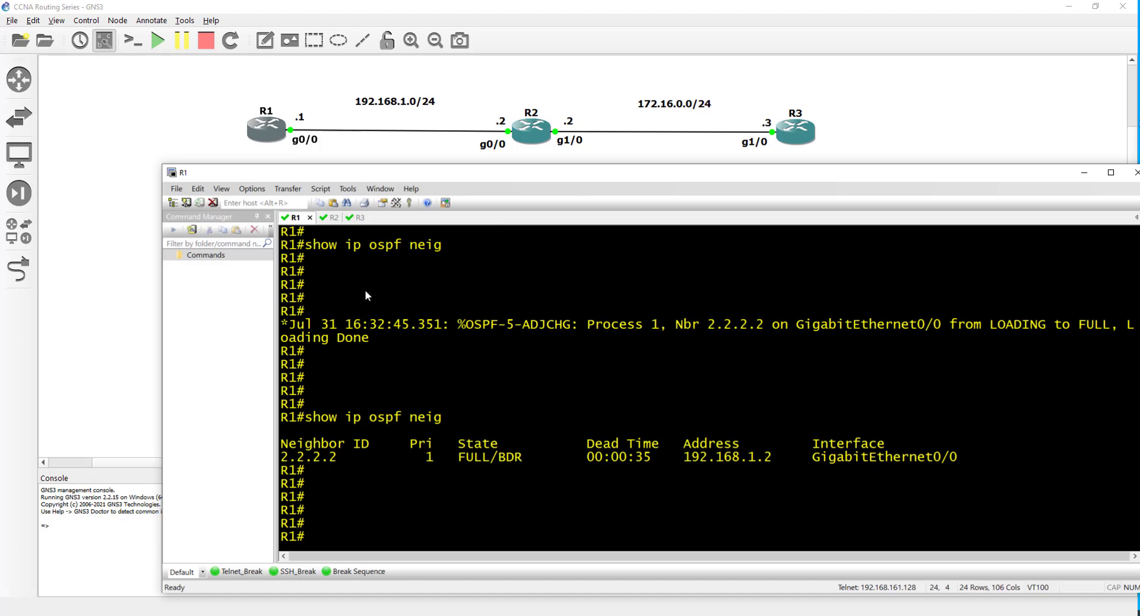
click(324, 220)
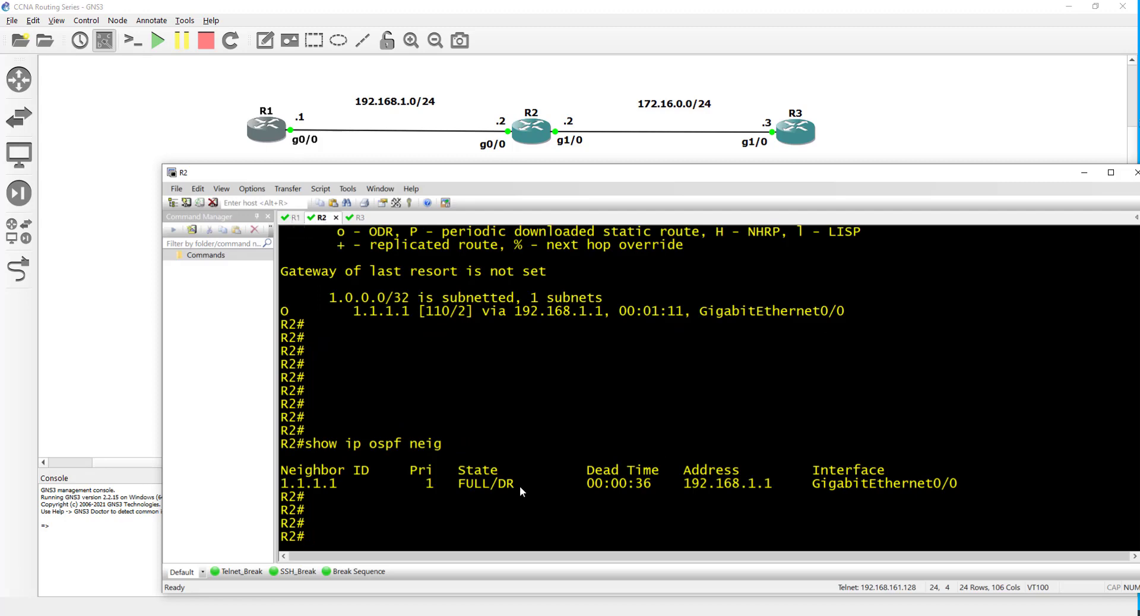
drag(501, 484, 504, 487)
key(alt+1)
double_click(500, 457)
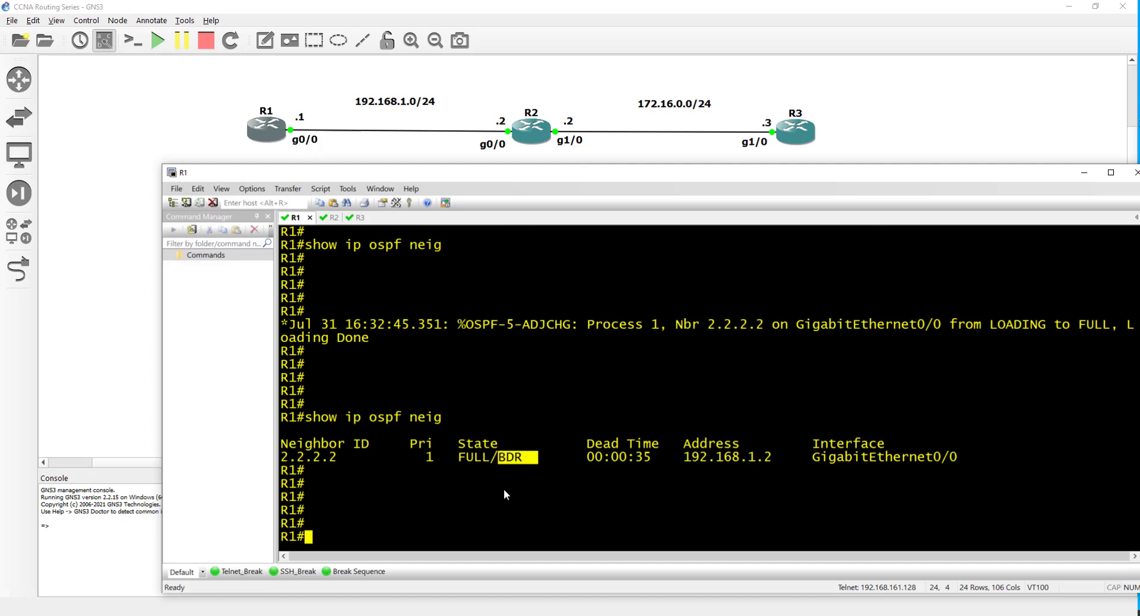
click(503, 489)
key(Return)
key(Return)
key(Return)
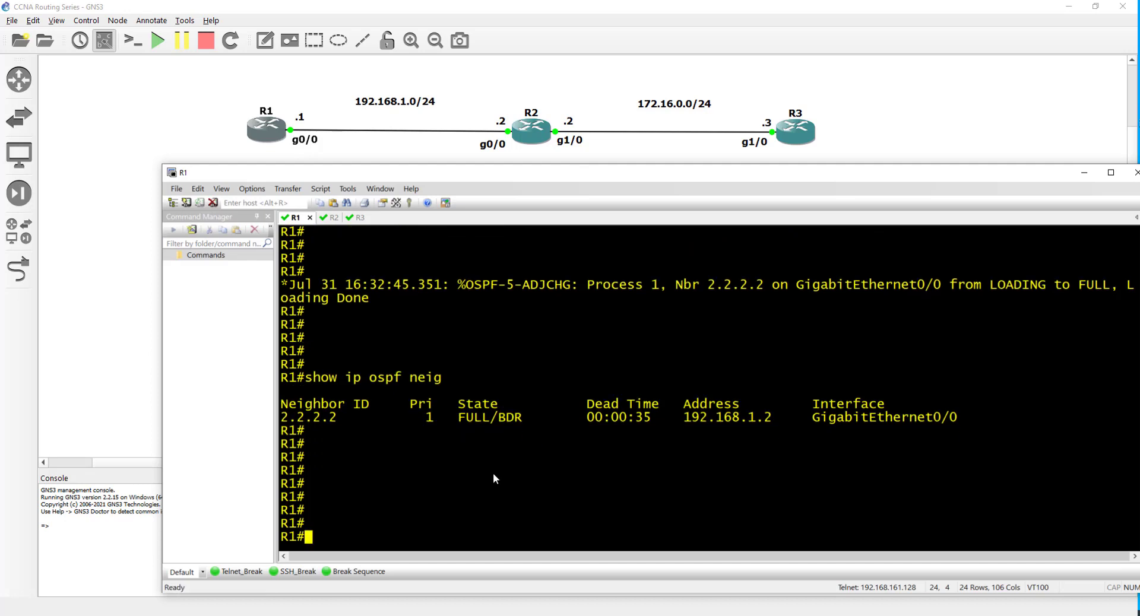
key(Return)
key(Return)
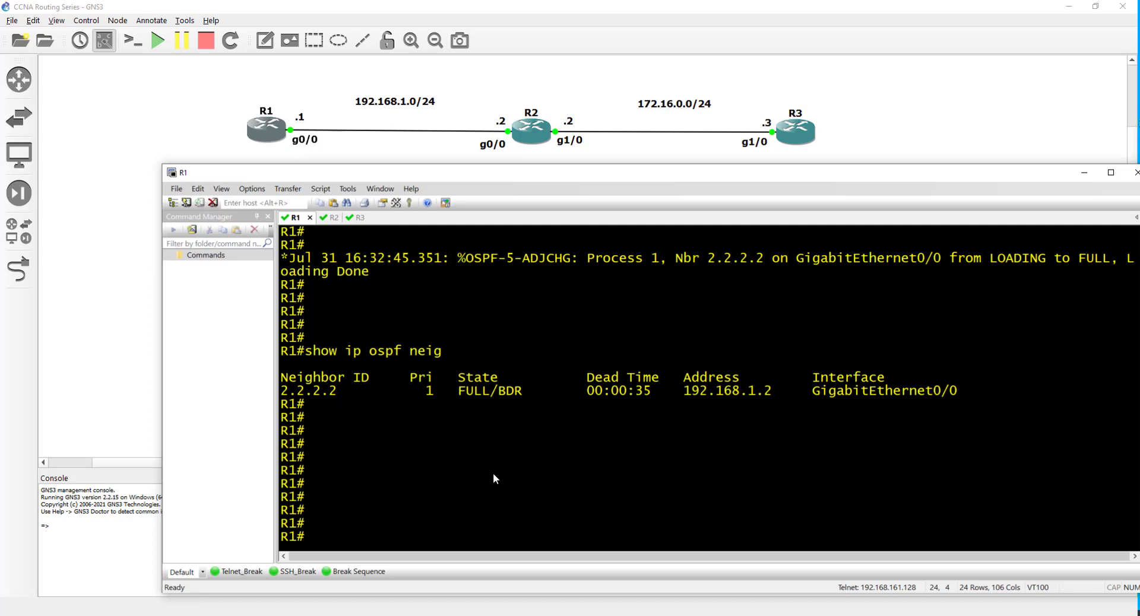
Step: On R1, run show ip route ospf to see 2.2.2.2 [110/2] via 192.168.1.2
text(show ip op)
key(BackSpace)
key(BackSpace)
text(op)
key(BackSpace)
text(spf)
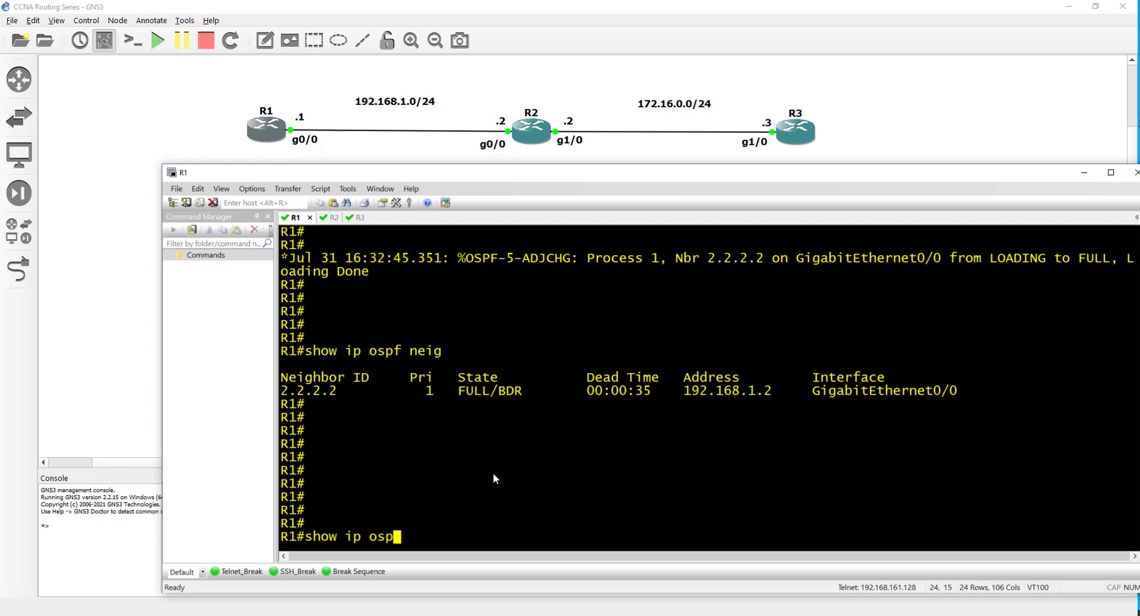
key(BackSpace)
key(BackSpace)
key(BackSpace)
key(BackSpace)
key(BackSpace)
text(route ospf)
key(Return)
Step: Ping 2.2.2.2 from R1 with 5/5 success and shift the console window into view
key(Return)
key(Return)
key(Return)
text(ping )
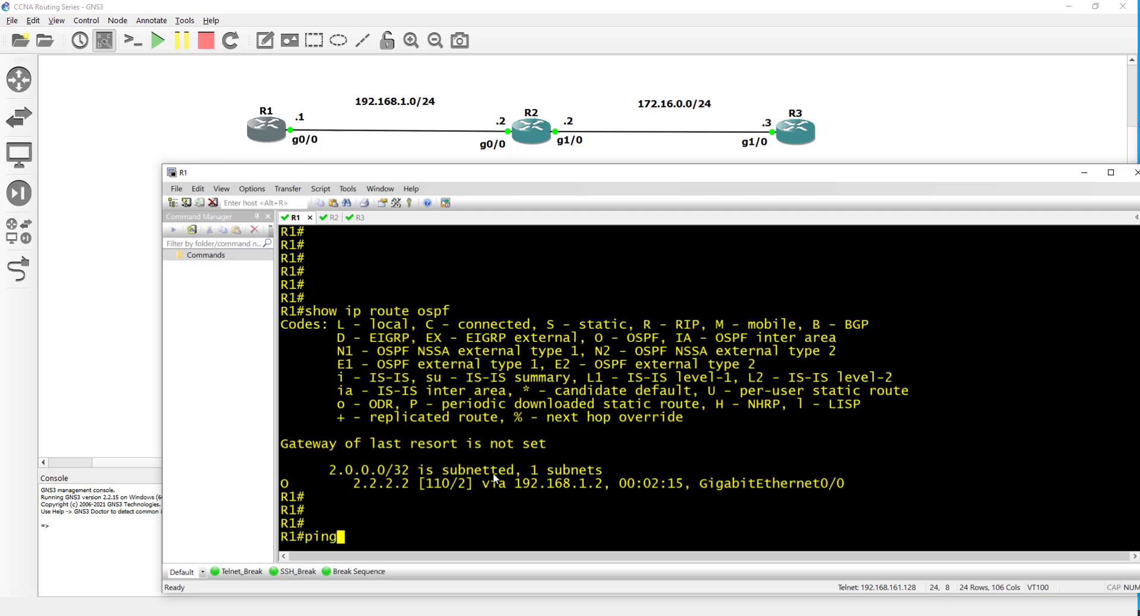
text(2.2.2.2)
key(Return)
key(Return)
key(Return)
key(Return)
key(Return)
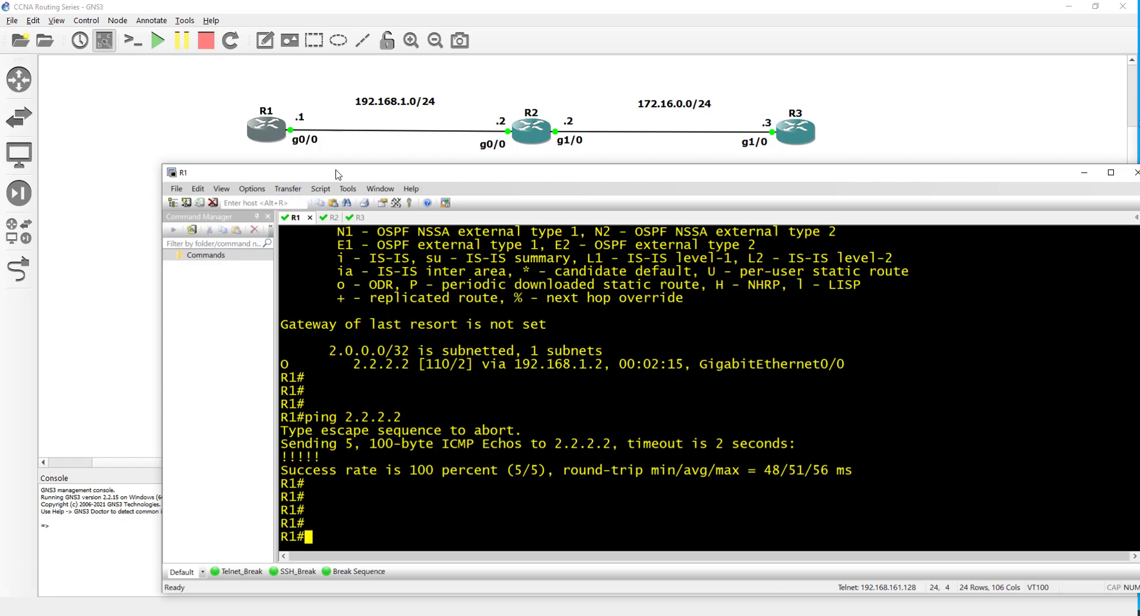
drag(338, 175, 301, 172)
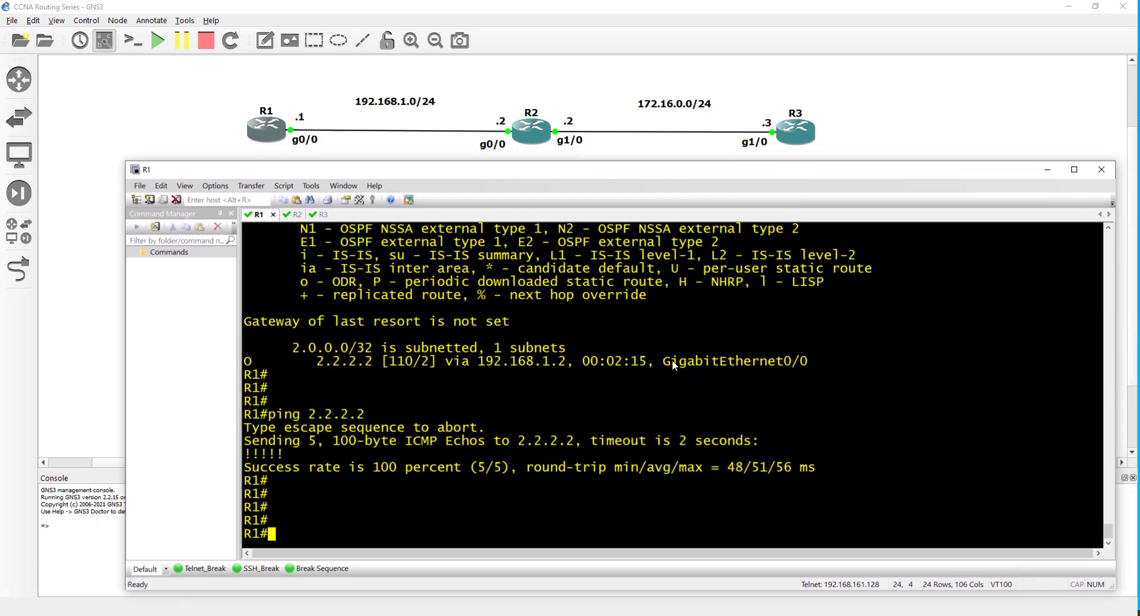